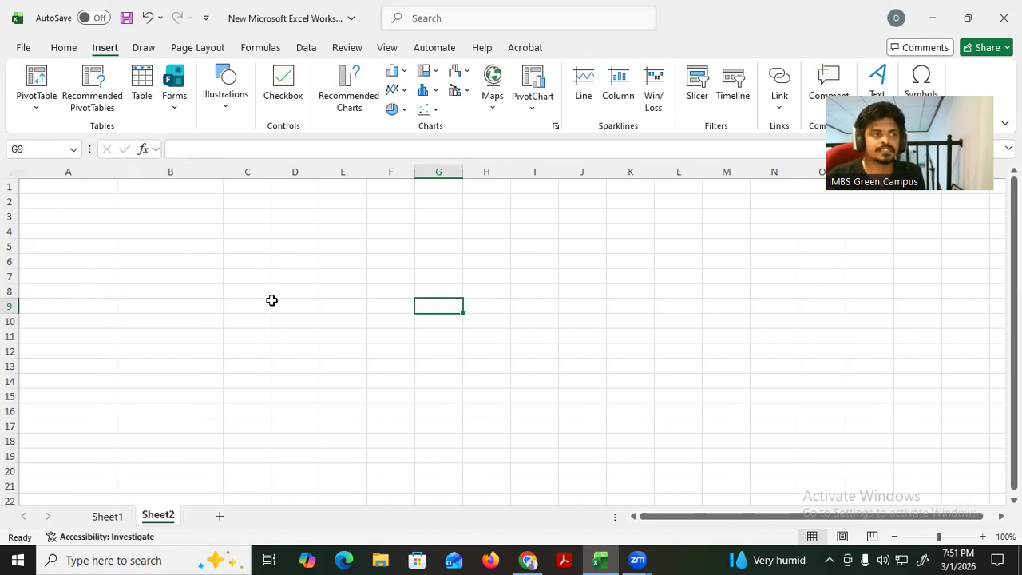
# Enter the heading "Steps" in cell B2 of Sheet2
pyautogui.click(162, 202)
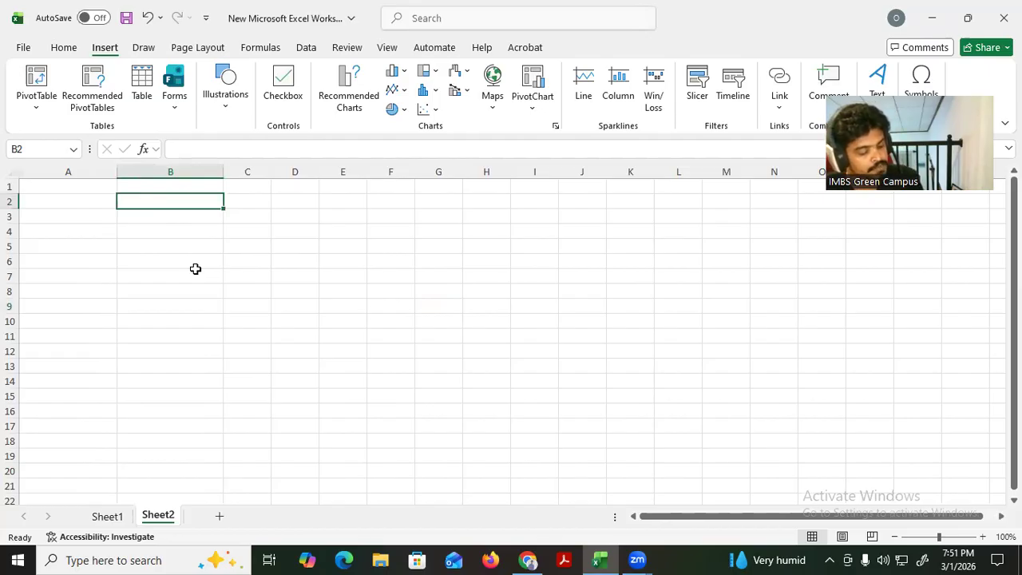
pyautogui.write('Stu')
pyautogui.press('BackSpace')
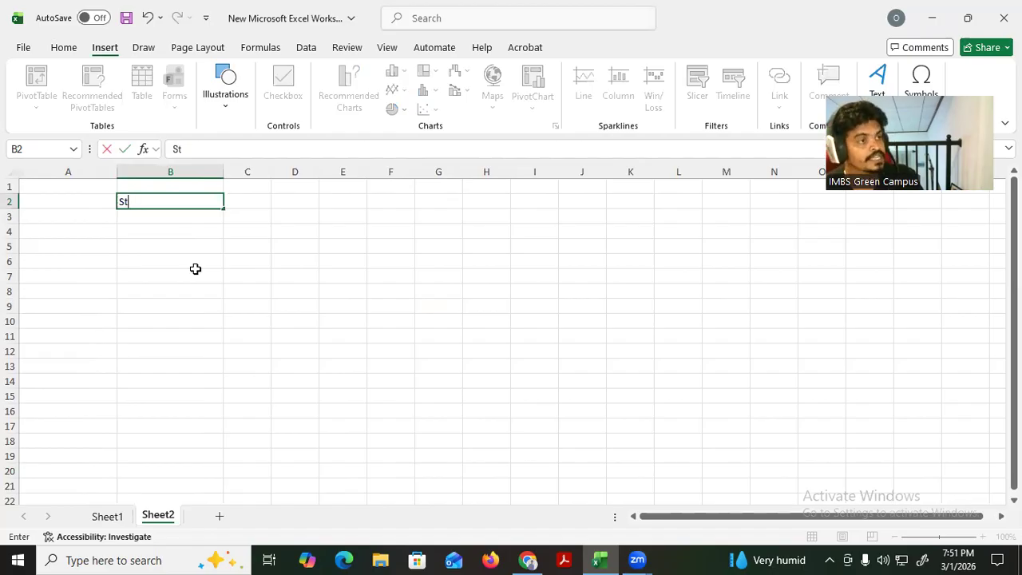
pyautogui.write('ep')
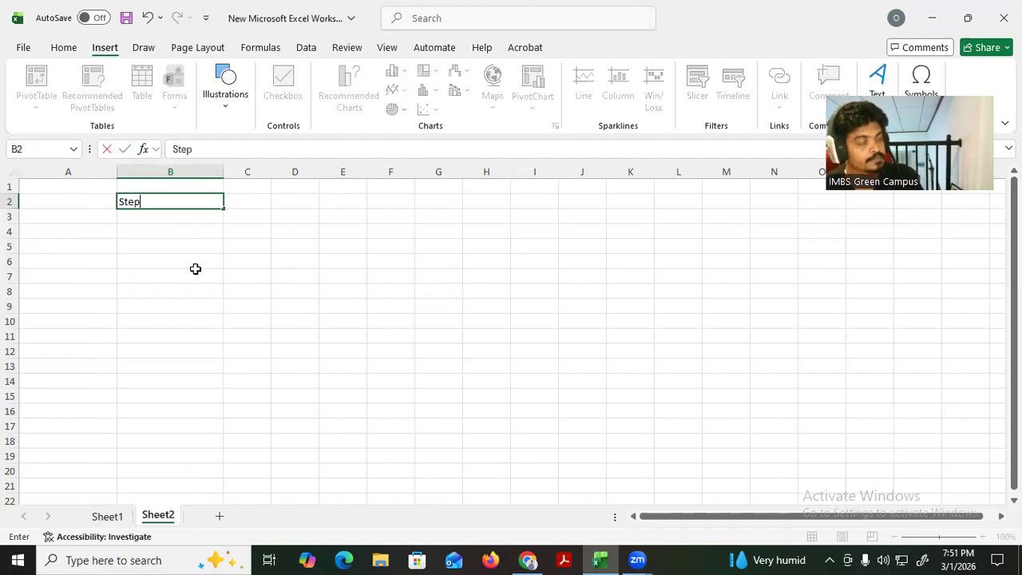
pyautogui.write('s')
pyautogui.press('Return')
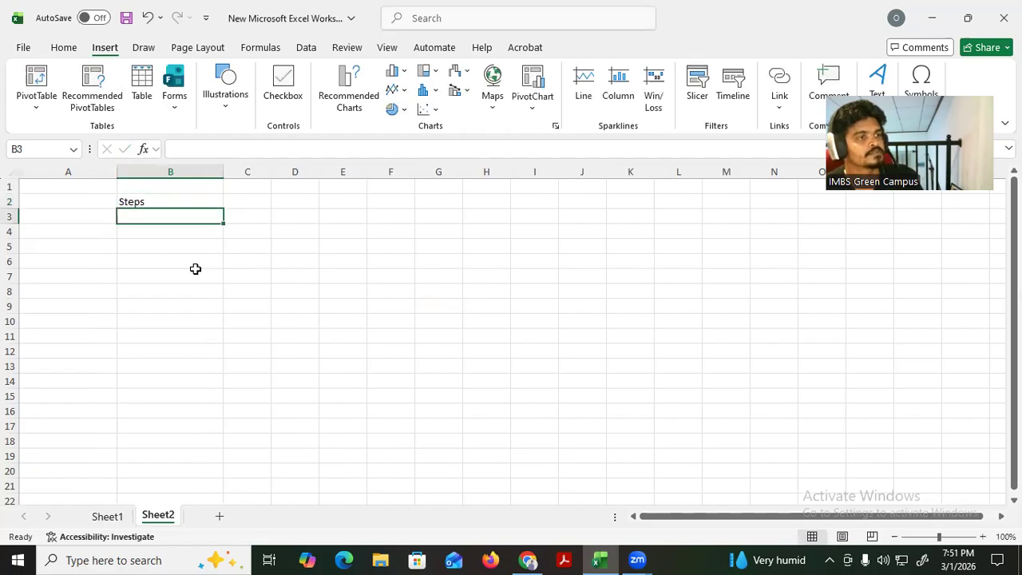
# Enter "Step 1" in cell B3 and "Step 2" in cell B4, below the heading
pyautogui.write('Steps')
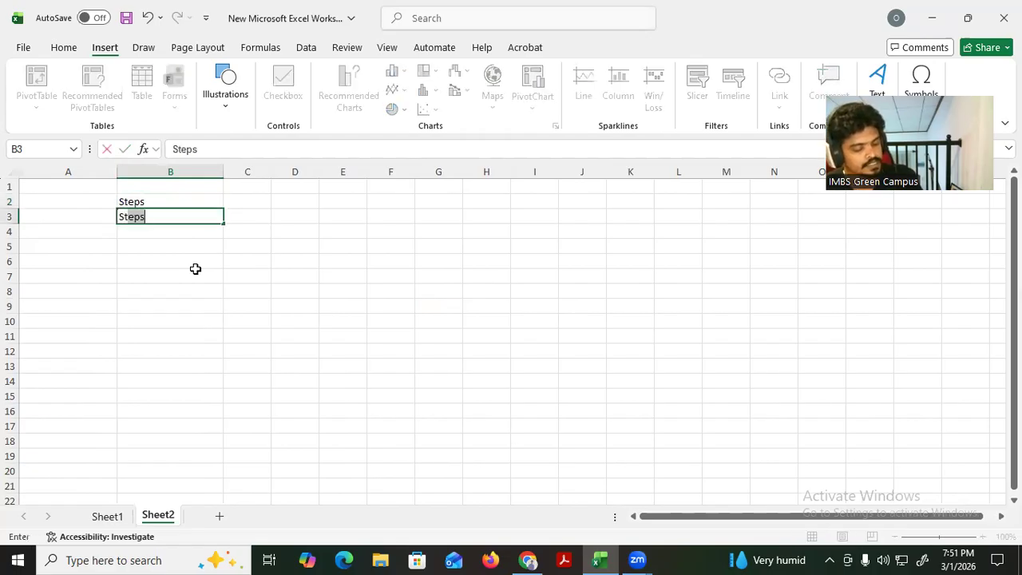
pyautogui.press('BackSpace')
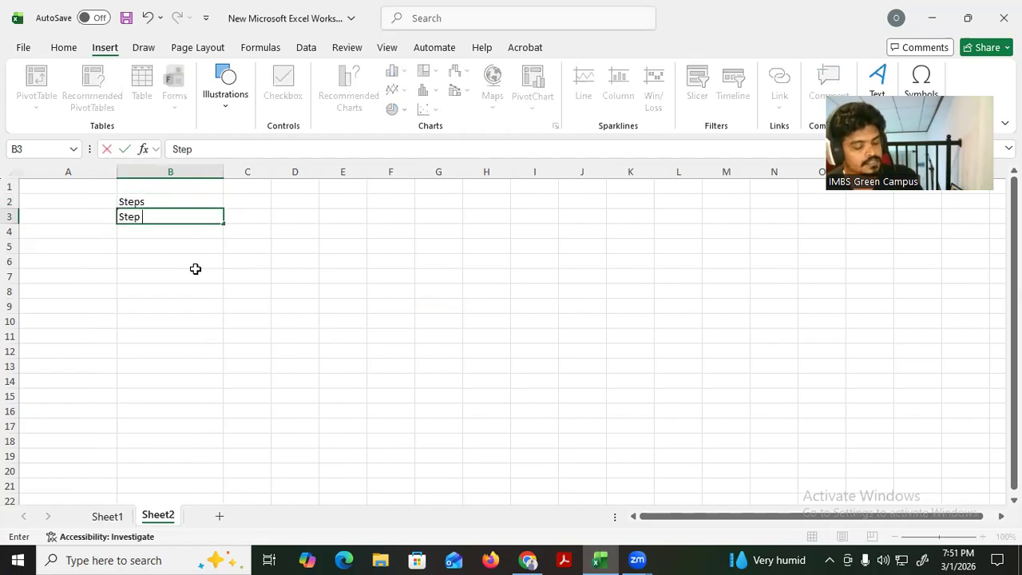
pyautogui.write('1')
pyautogui.press('Return')
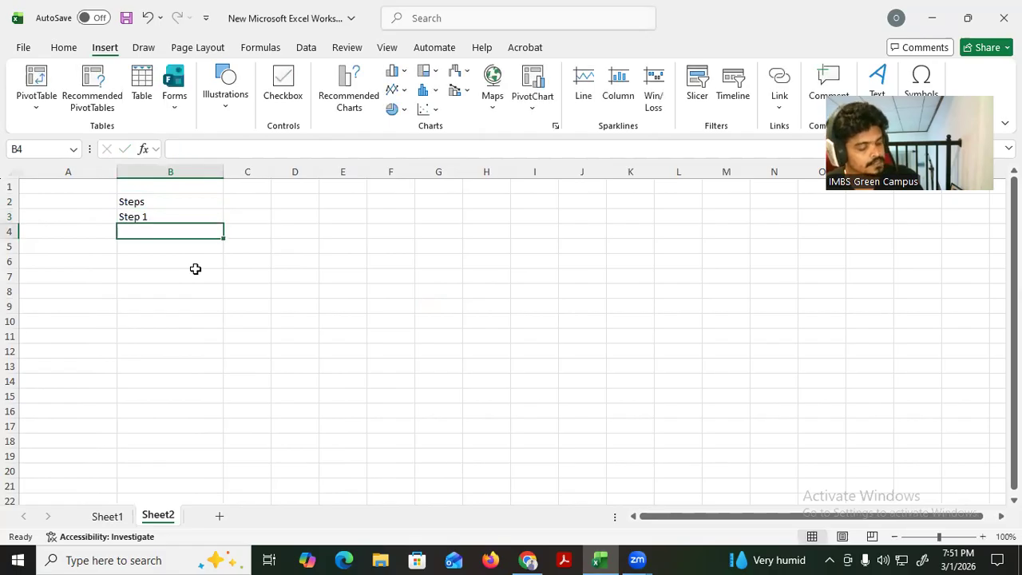
pyautogui.write('S')
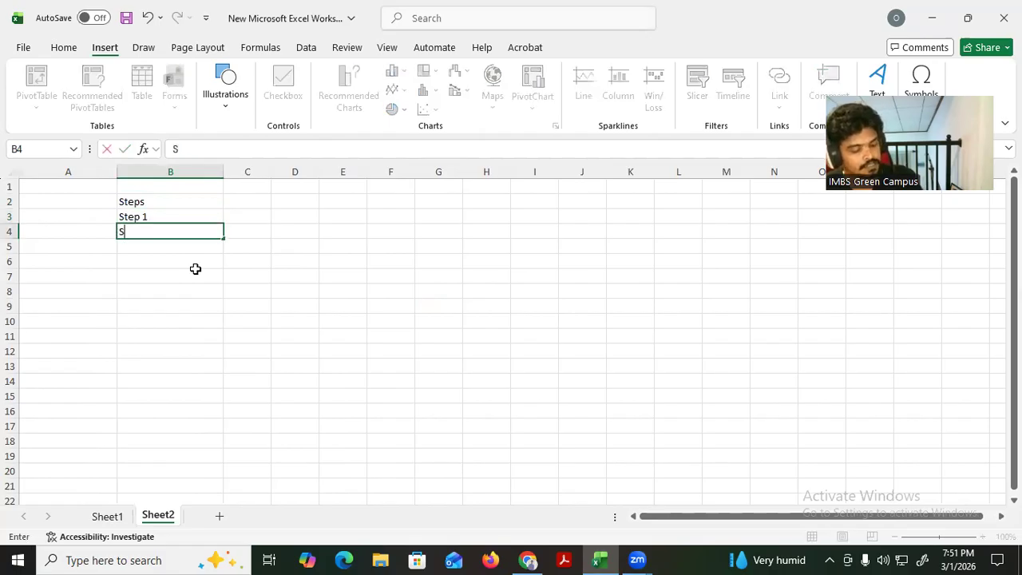
pyautogui.write('tep 2')
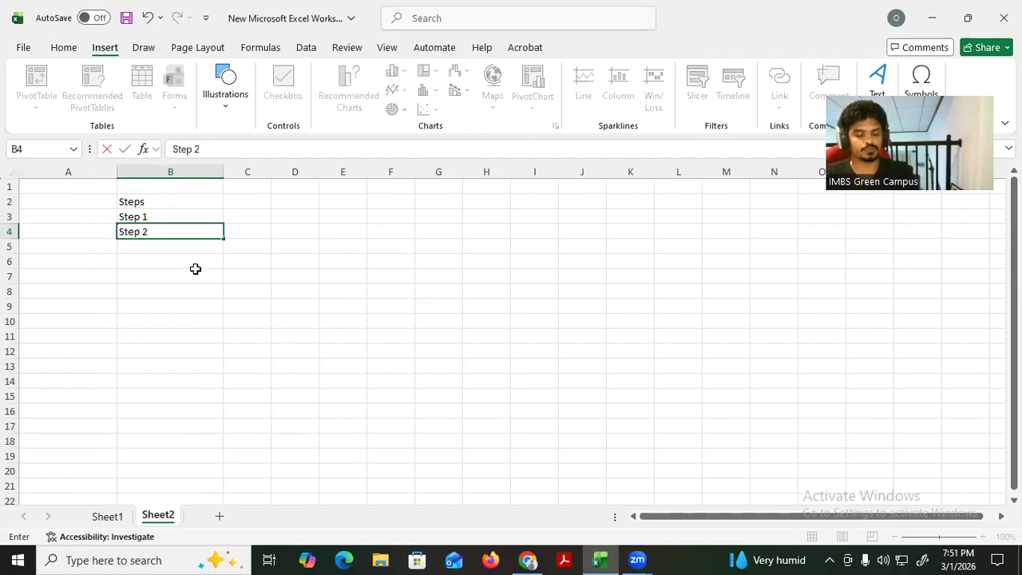
pyautogui.press('Return')
# Extend the Step 1 and Step 2 series down column B to Step 10 in cell B12
pyautogui.click(158, 291)
pyautogui.moveTo(144, 219); pyautogui.dragTo(150, 228)
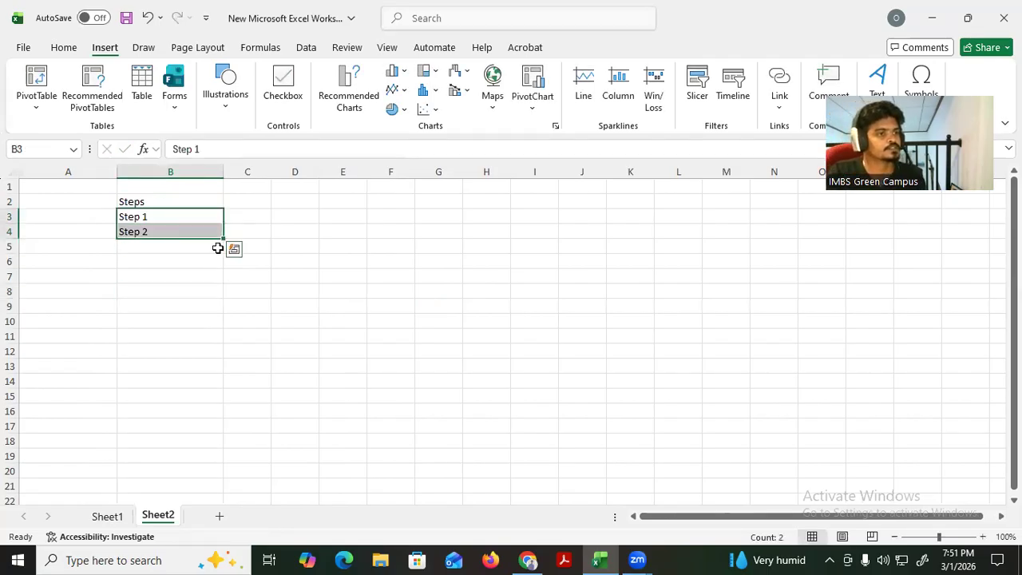
pyautogui.moveTo(222, 238); pyautogui.dragTo(215, 359)
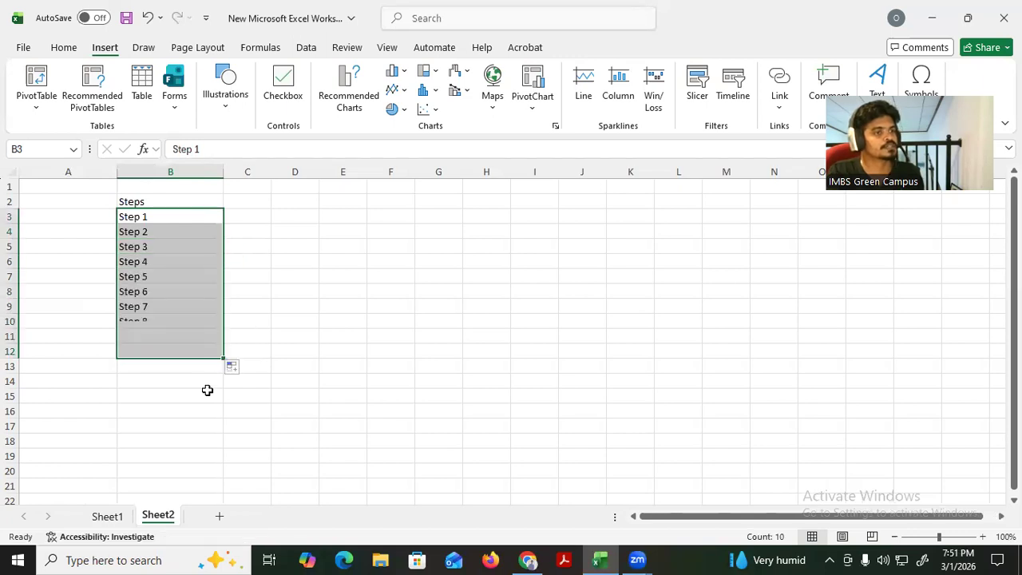
pyautogui.click(201, 394)
# Select the range A2:B12, covering the empty first column and the list of steps
pyautogui.click(87, 202)
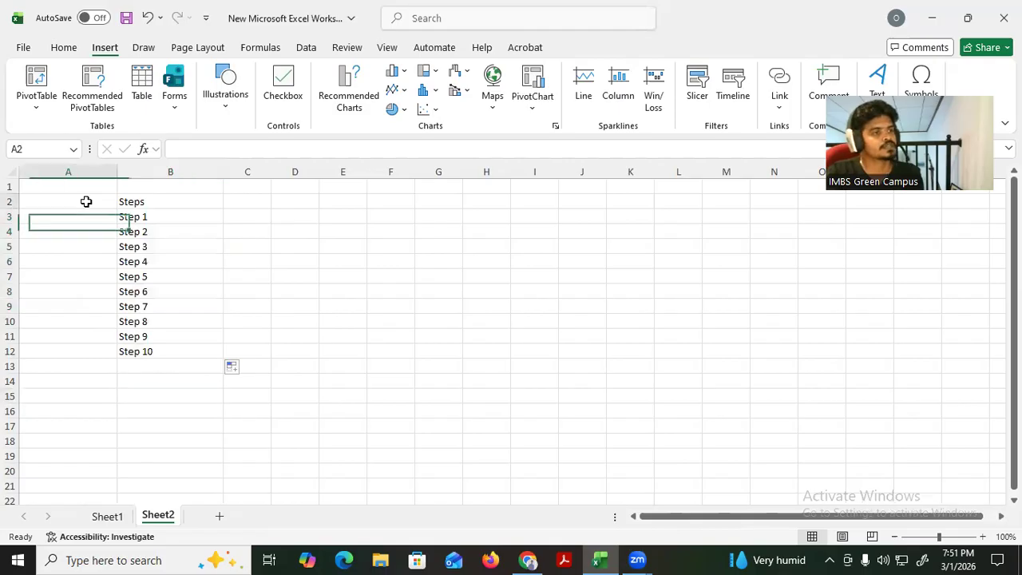
pyautogui.moveTo(64, 201); pyautogui.dragTo(146, 350)
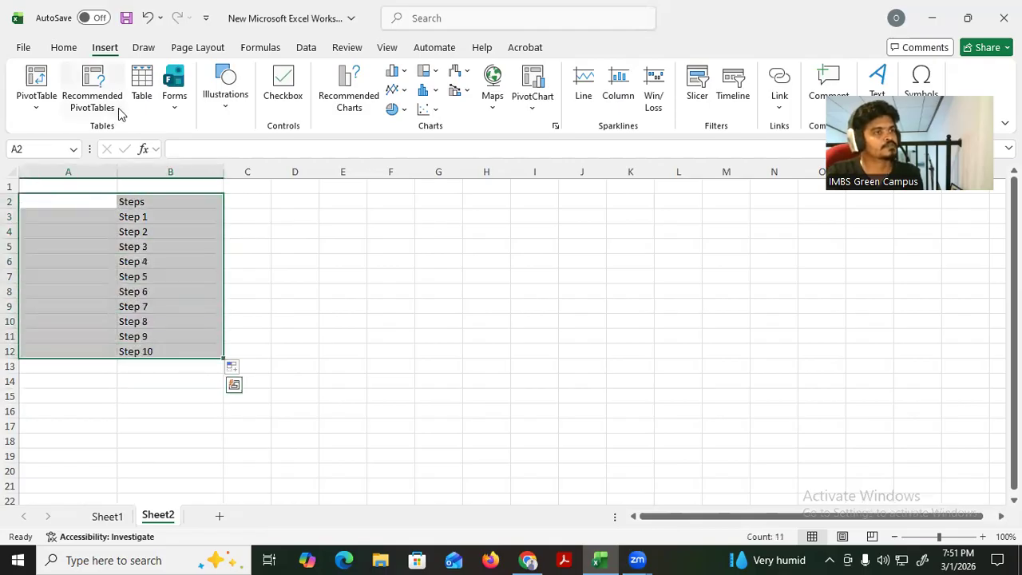
pyautogui.click(142, 86)
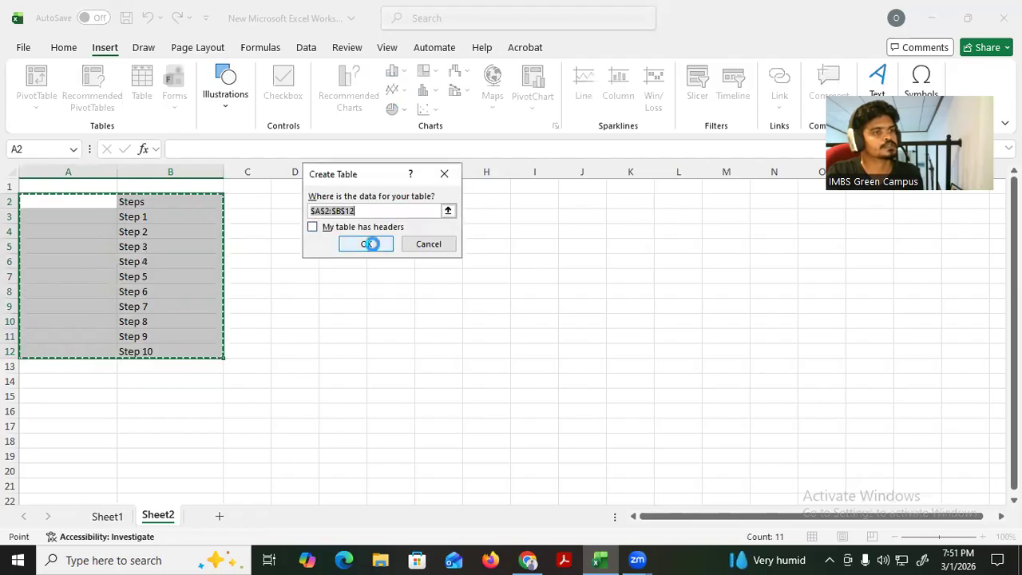
pyautogui.click(368, 244)
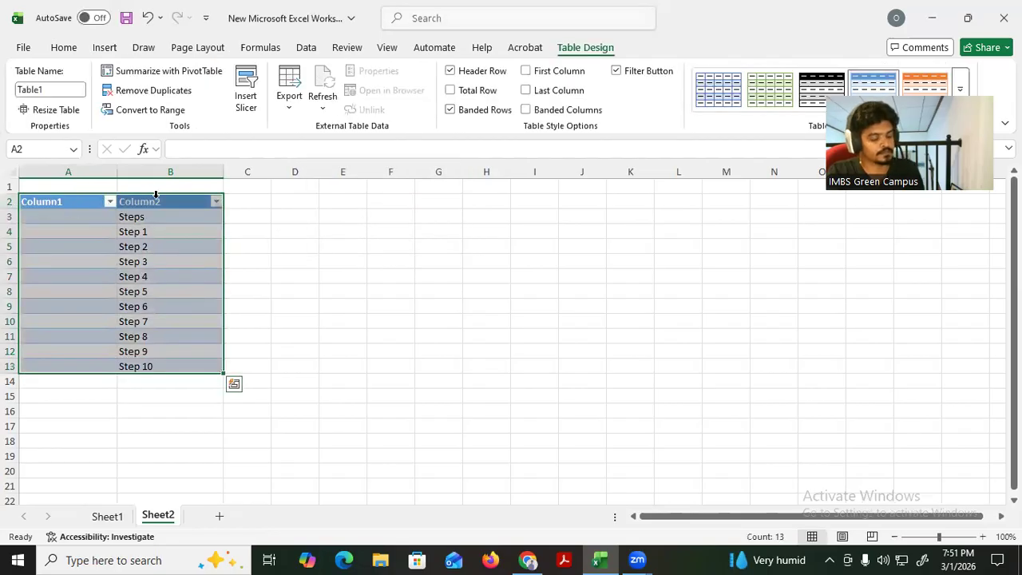
pyautogui.hotkey('ctrl', 'z')
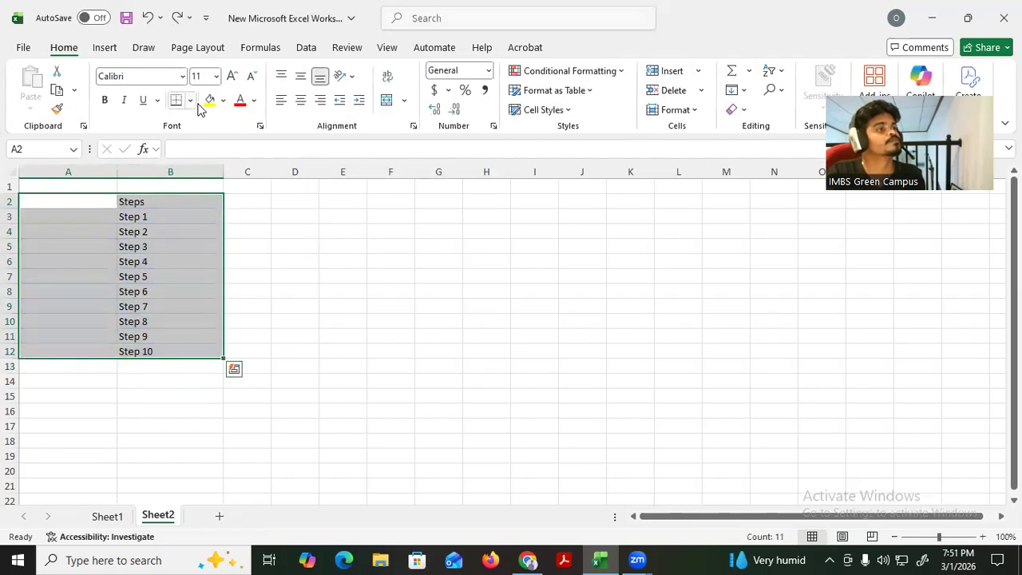
# Turn the selected range A2:B12 into a table with the "My table has headers" option enabled
pyautogui.click(117, 49)
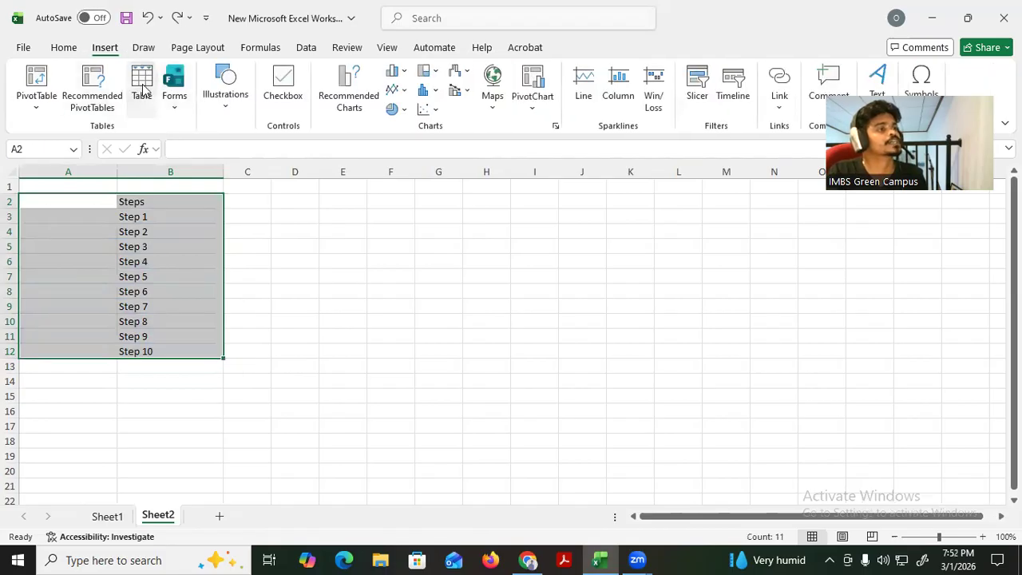
pyautogui.click(142, 87)
pyautogui.click(314, 227)
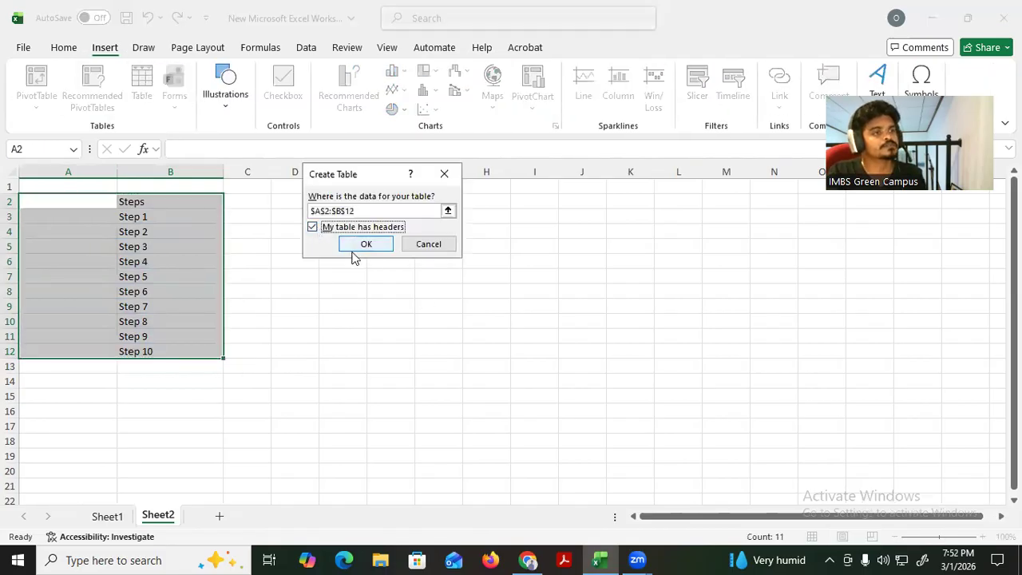
pyautogui.click(356, 244)
# Rename the table header in cell A2 as "Check Boxes"
pyautogui.doubleClick(79, 202)
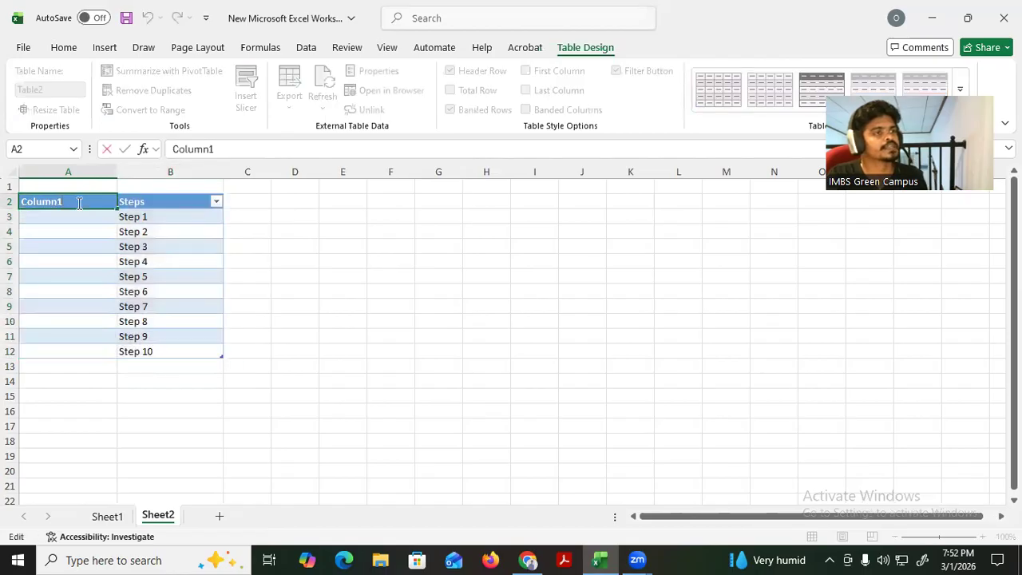
pyautogui.press('BackSpace')
pyautogui.press('BackSpace')
pyautogui.press('BackSpace')
pyautogui.press('BackSpace')
pyautogui.press('BackSpace')
pyautogui.press('BackSpace')
pyautogui.press('BackSpace')
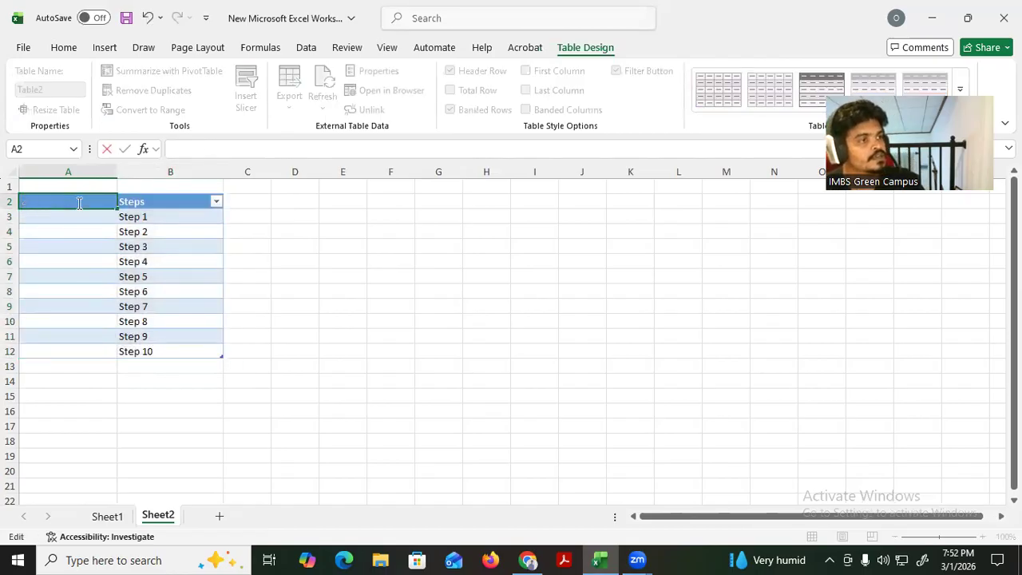
pyautogui.write('Check')
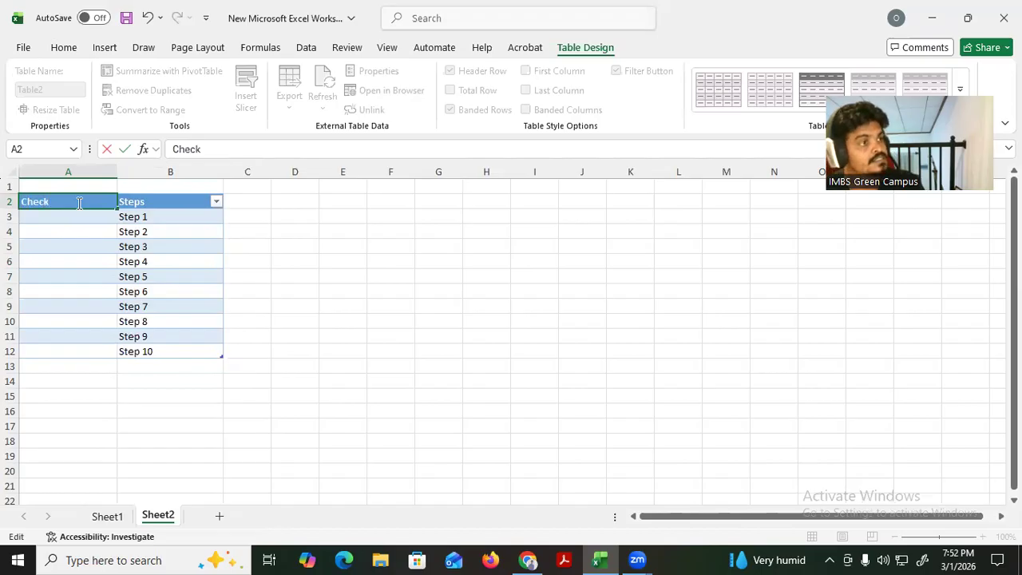
pyautogui.write(' Boxes')
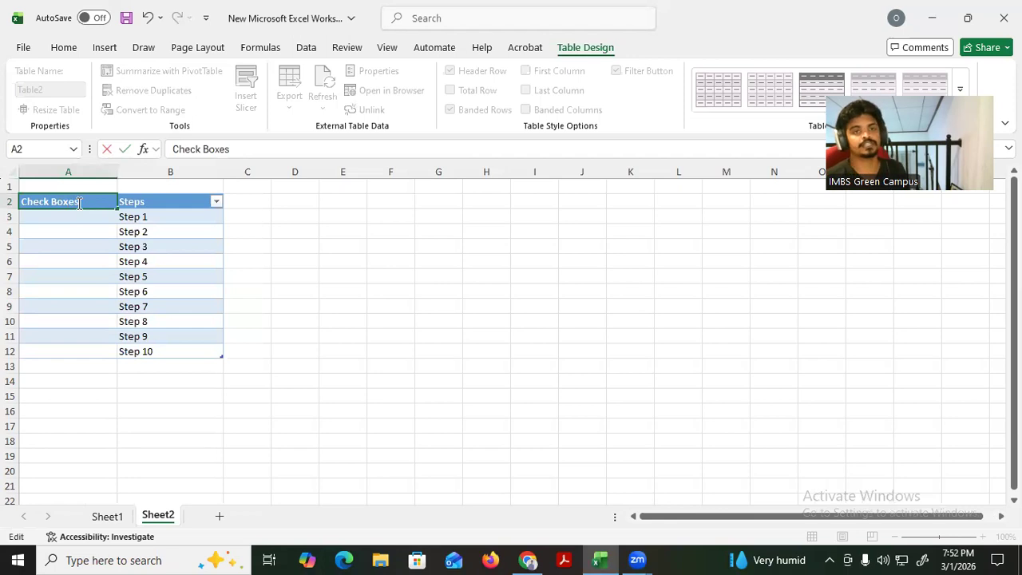
pyautogui.press('Return')
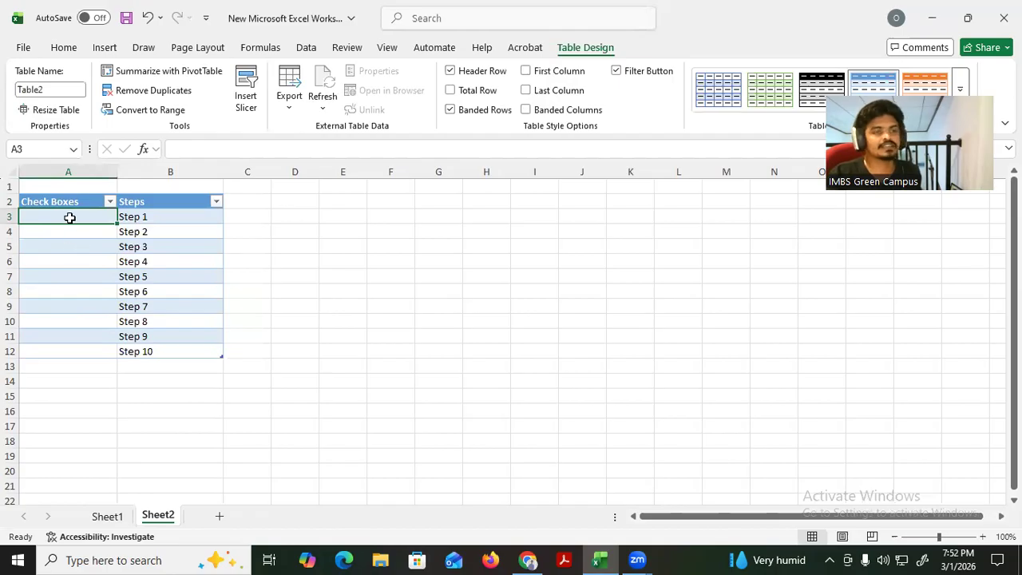
# Insert checkboxes in cells A3:A12, one beside each of the ten steps
pyautogui.moveTo(69, 217); pyautogui.dragTo(82, 349)
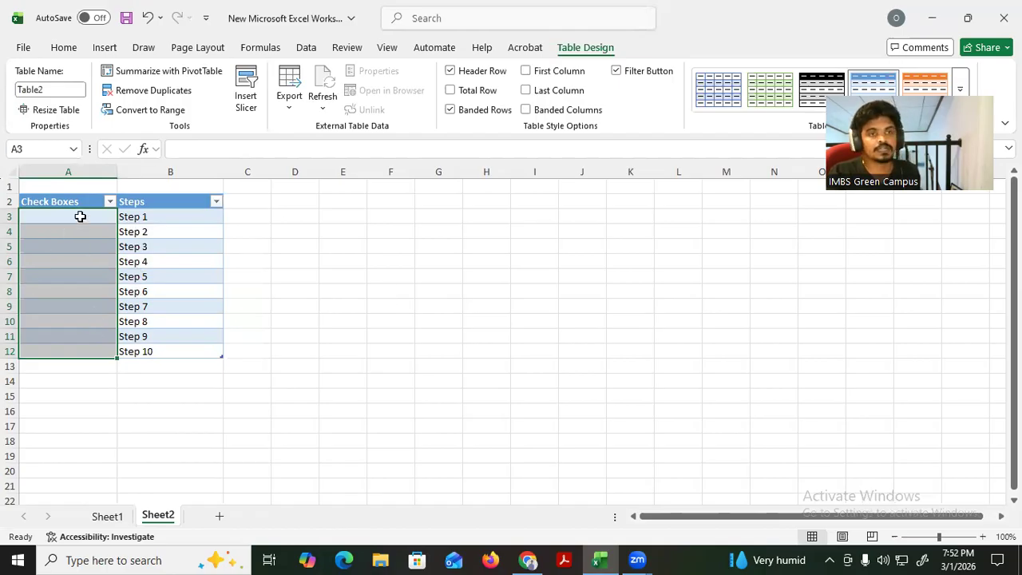
pyautogui.click(108, 49)
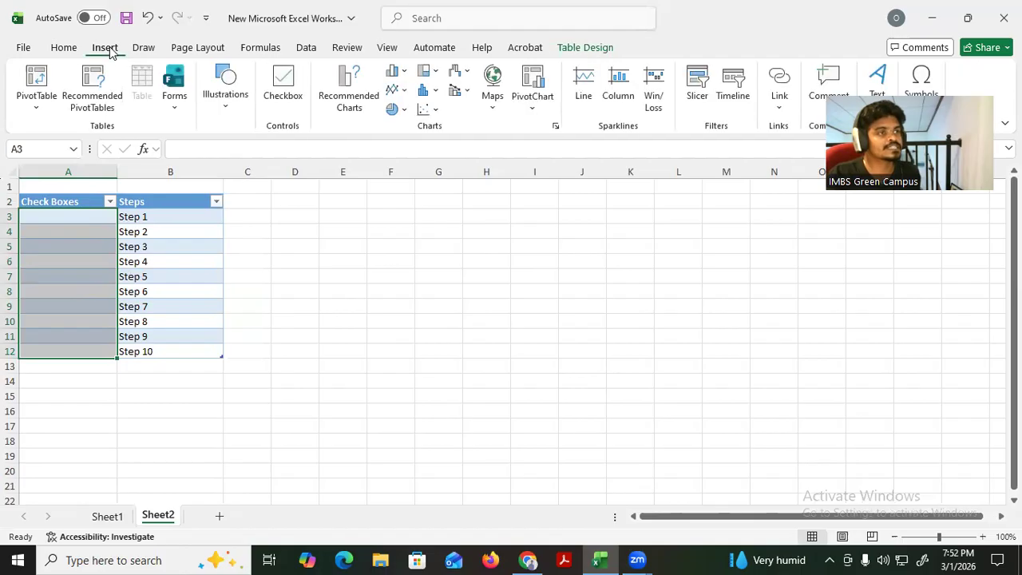
pyautogui.click(288, 94)
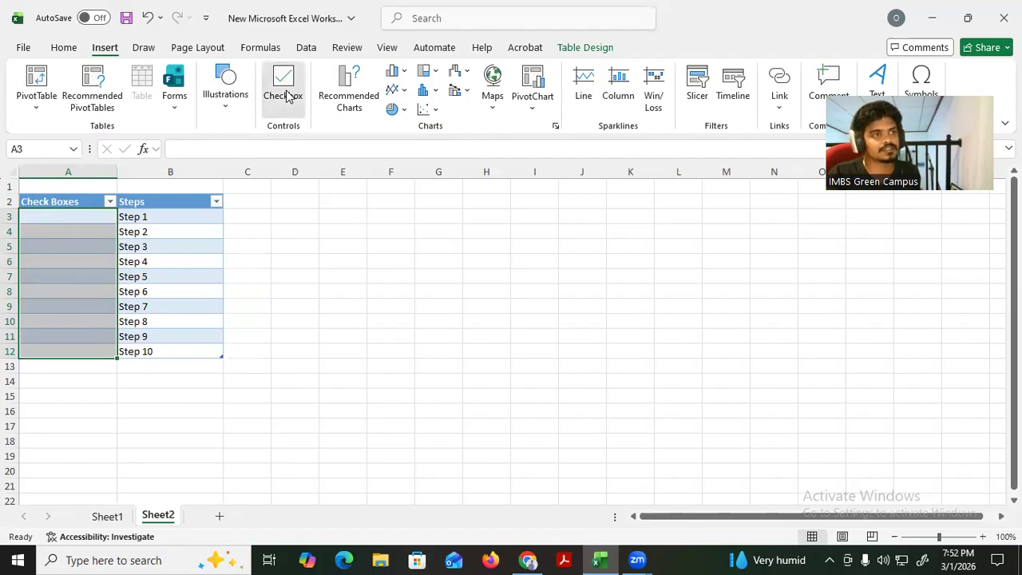
pyautogui.click(277, 395)
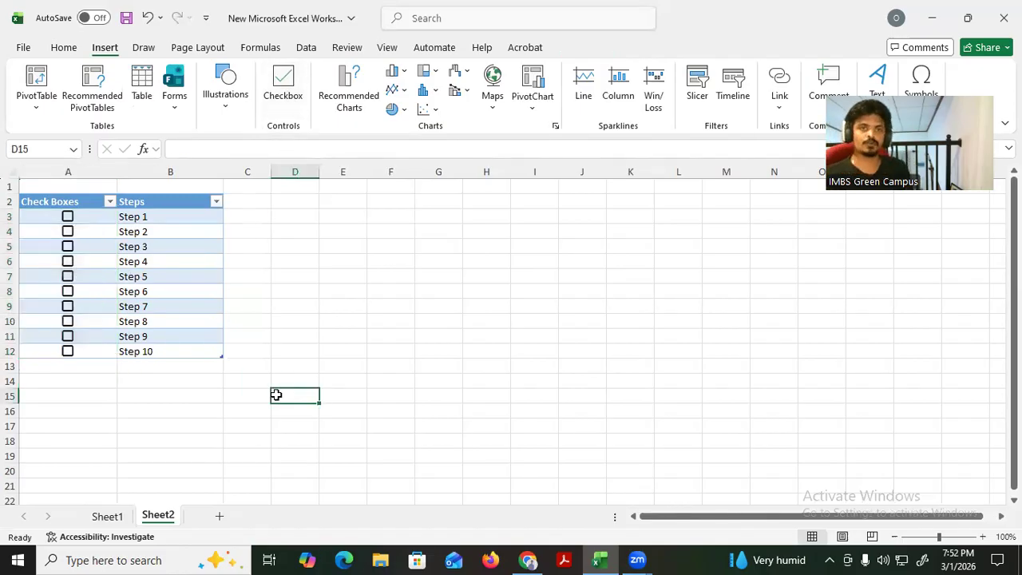
# Enter the labels "Completed" in cell A14 and "To be Completed" in cell A15, below the table
pyautogui.click(59, 425)
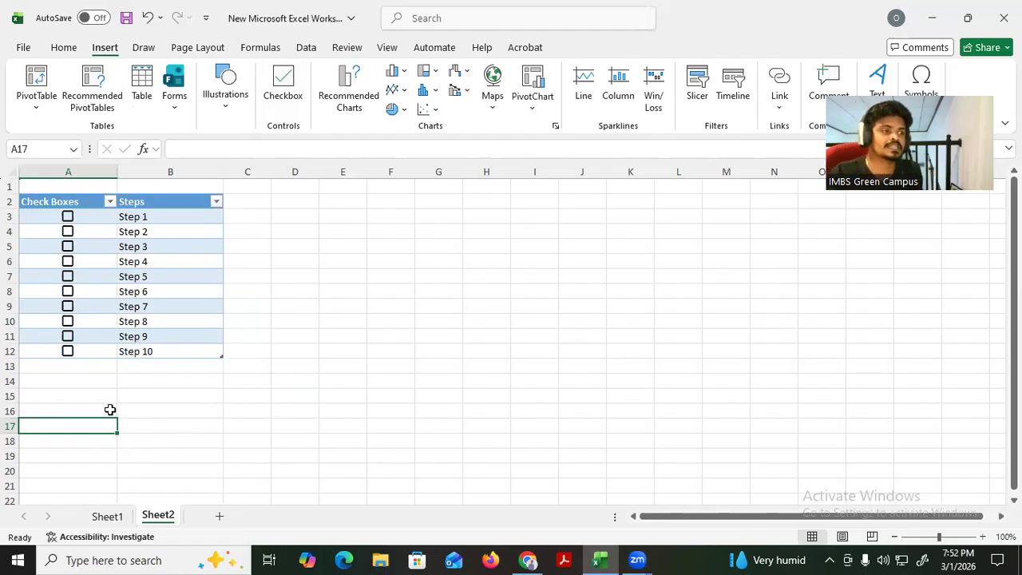
pyautogui.click(86, 386)
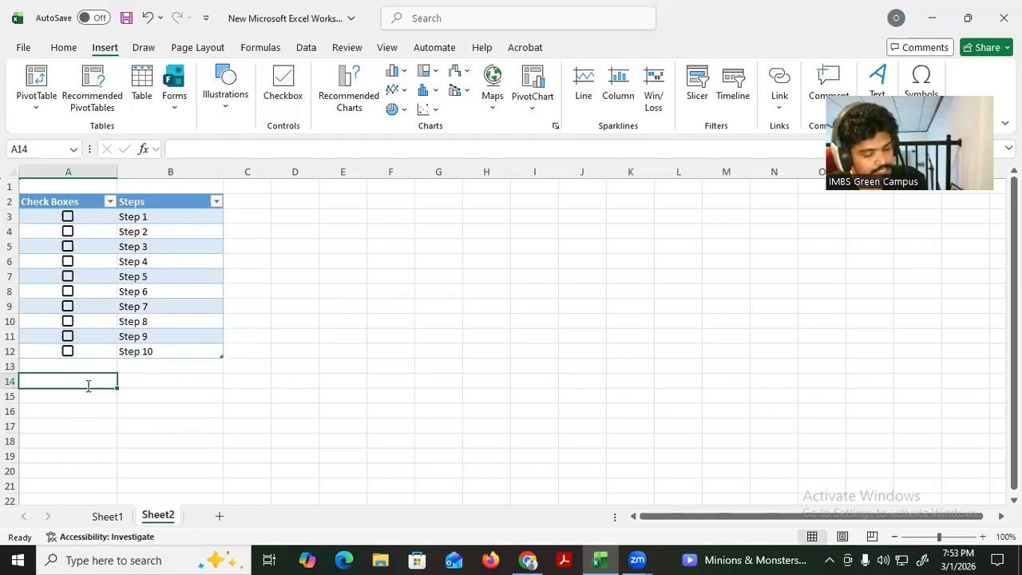
pyautogui.write('Compl')
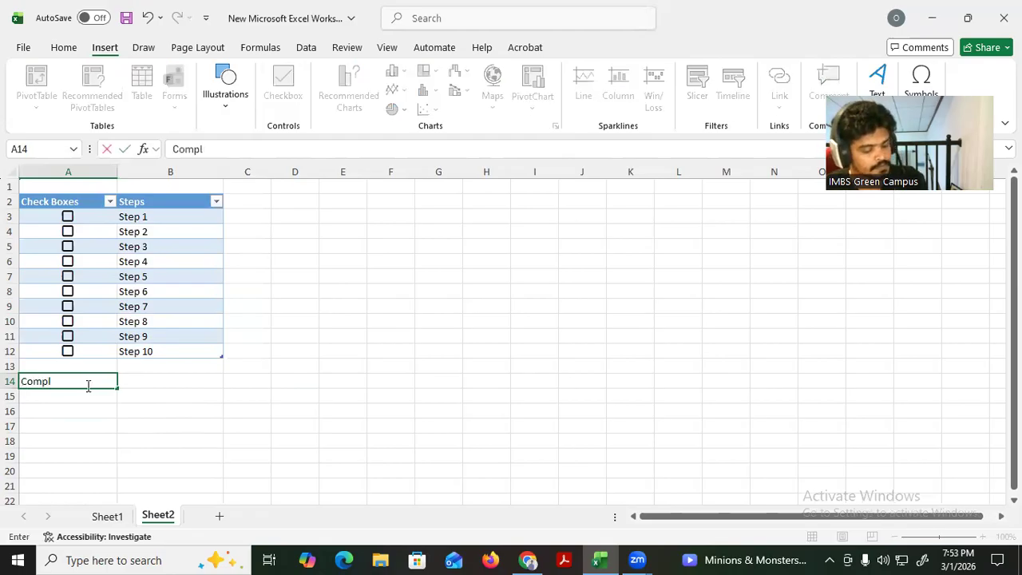
pyautogui.write('eted')
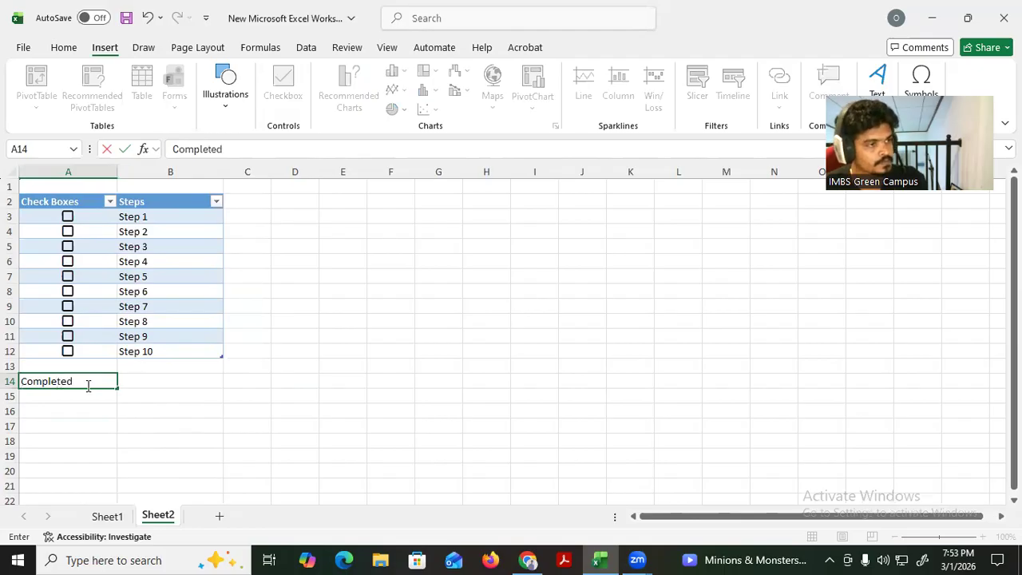
pyautogui.press('Return')
pyautogui.write('To')
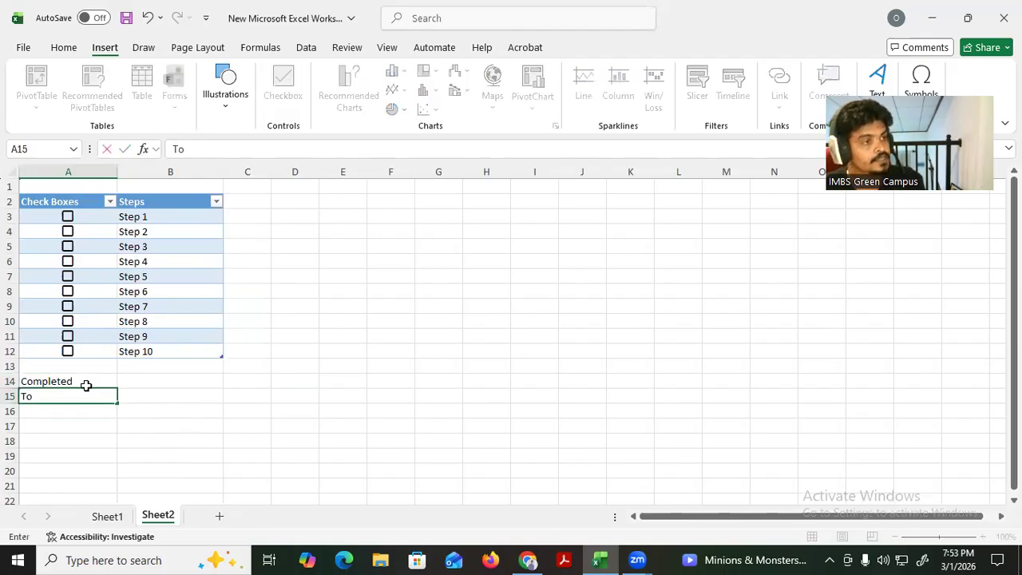
pyautogui.write(' be ')
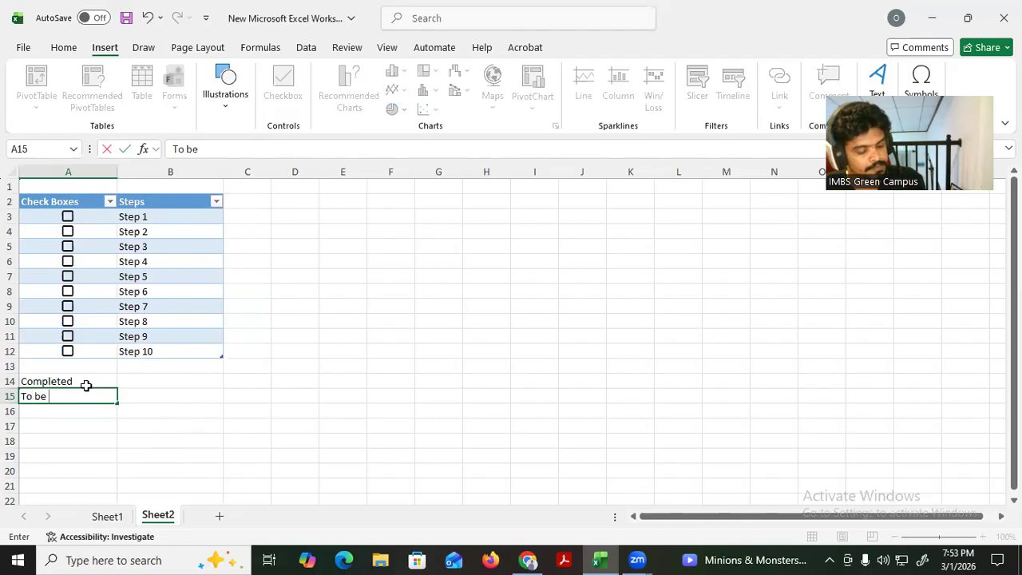
pyautogui.write('Comple')
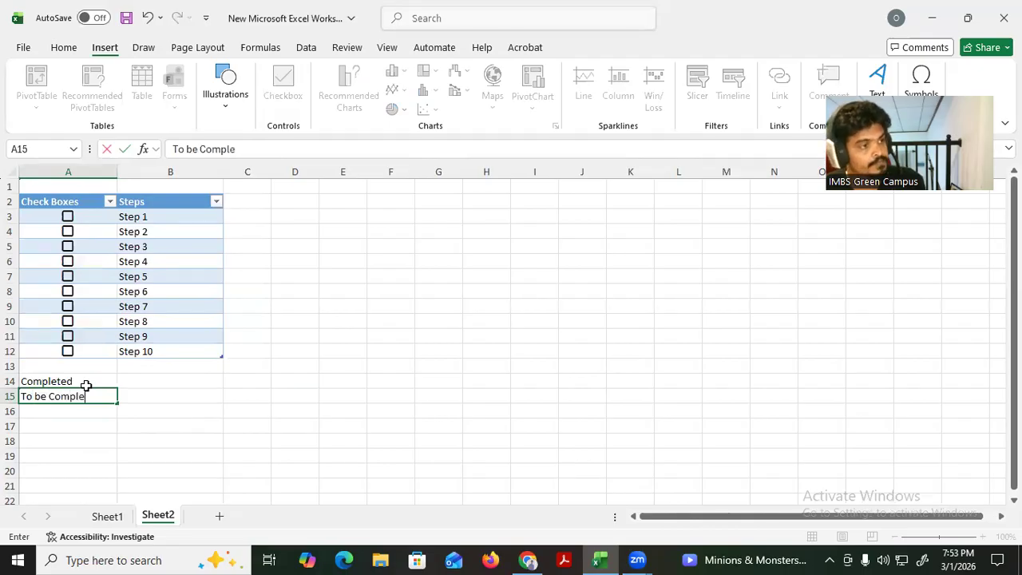
pyautogui.write('ted')
pyautogui.press('Return')
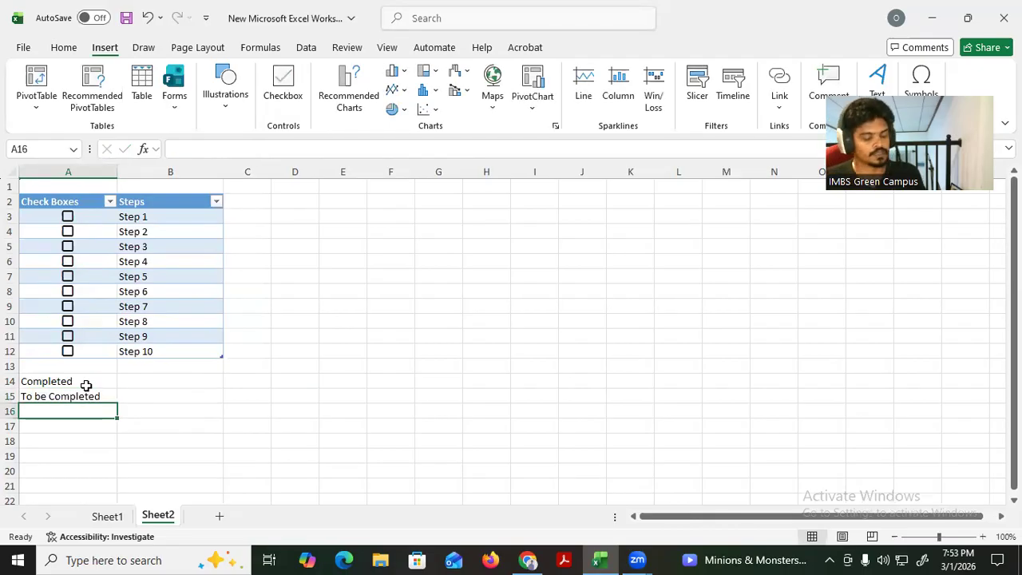
# Enter a COUNTIF formula in cell B14 that counts the table's Check Boxes column entries matching "True"
pyautogui.press('Up')
pyautogui.press('Right')
pyautogui.press('Up')
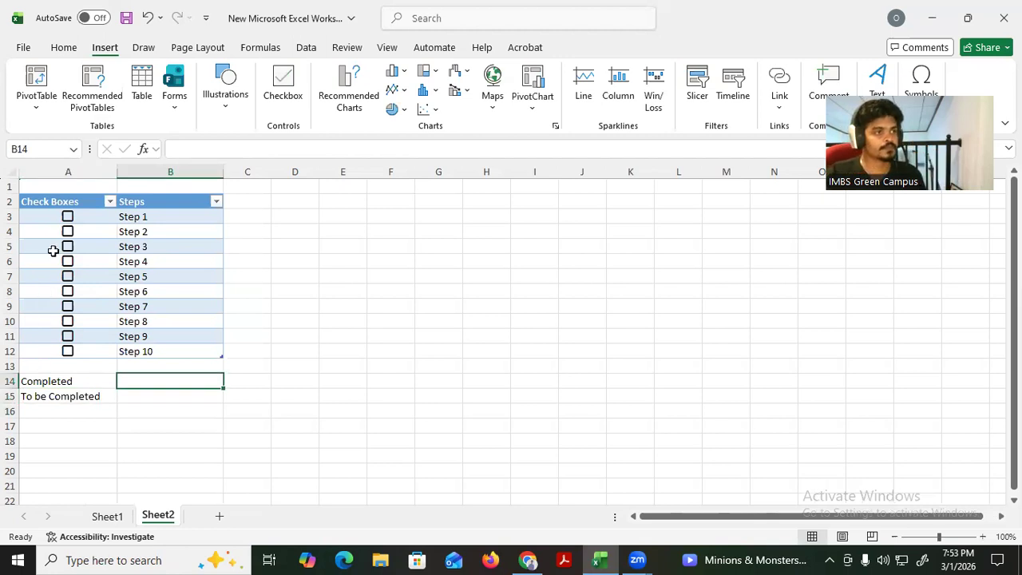
pyautogui.write('=')
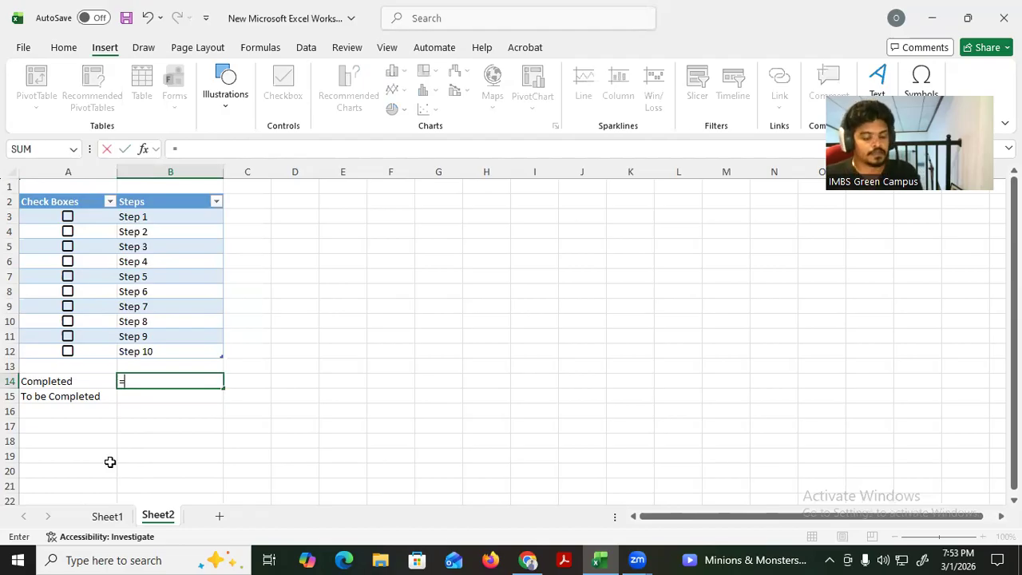
pyautogui.write('Cou')
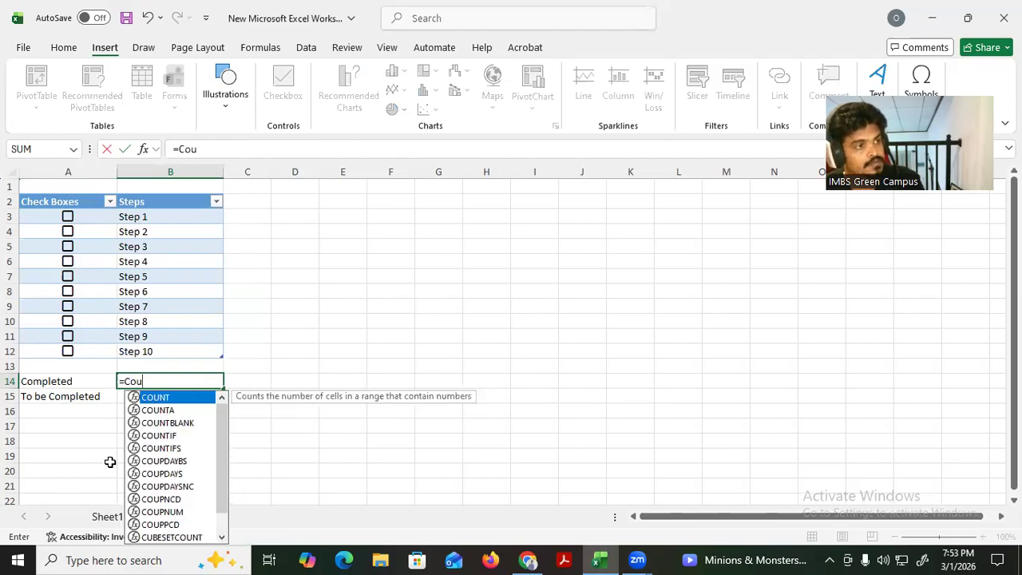
pyautogui.write('nt')
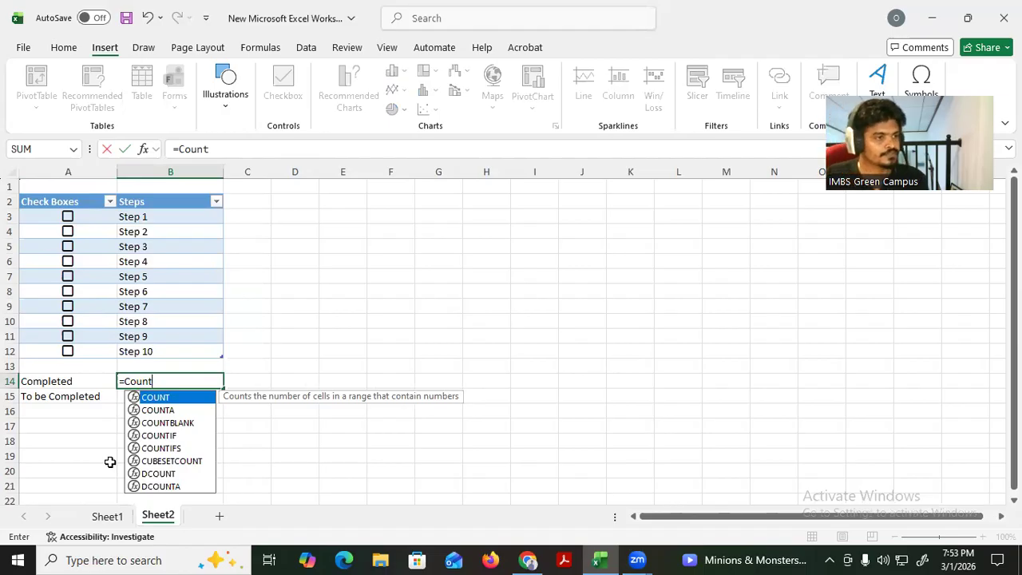
pyautogui.doubleClick(157, 435)
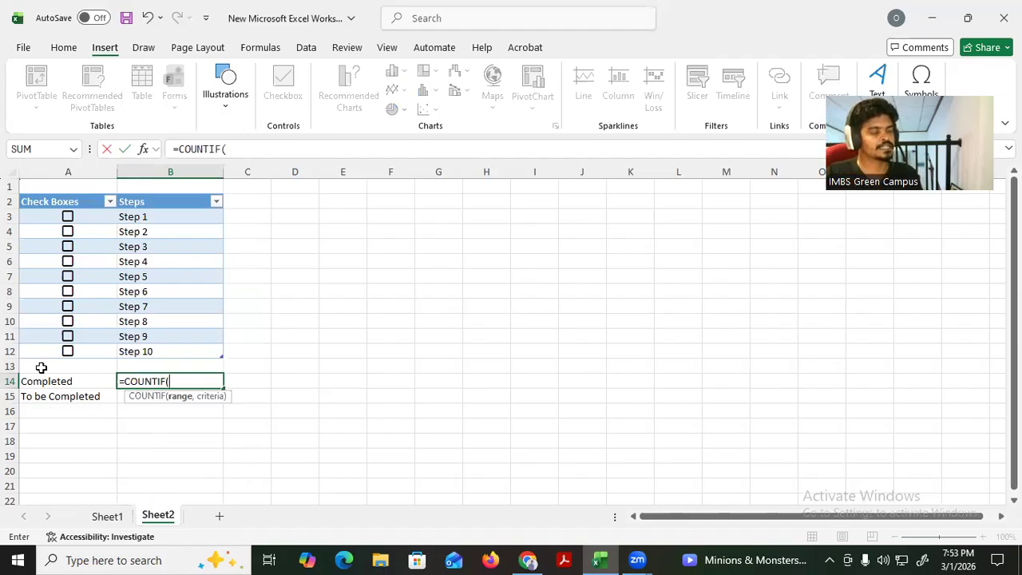
pyautogui.moveTo(52, 219); pyautogui.dragTo(64, 350)
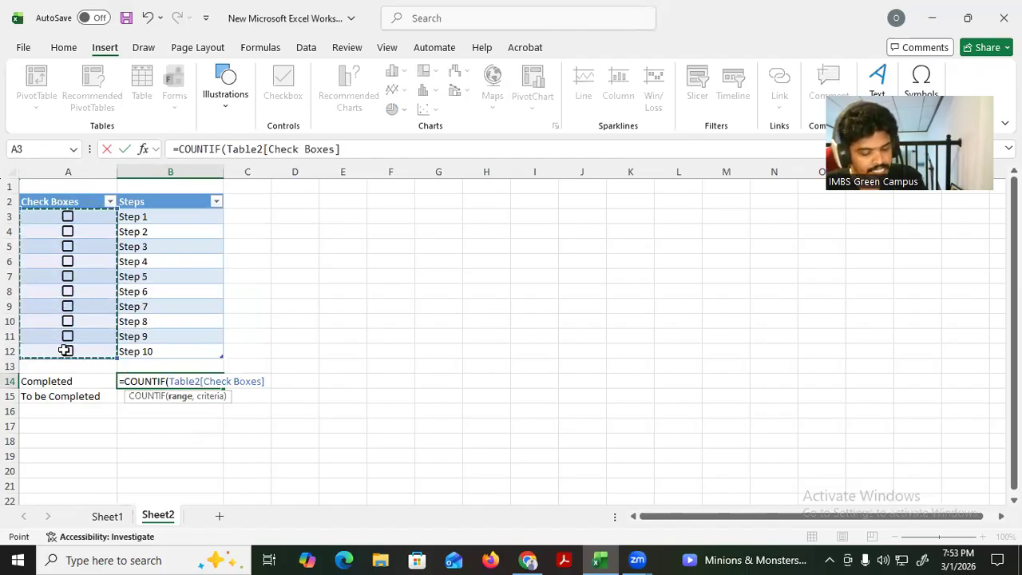
pyautogui.write(', "')
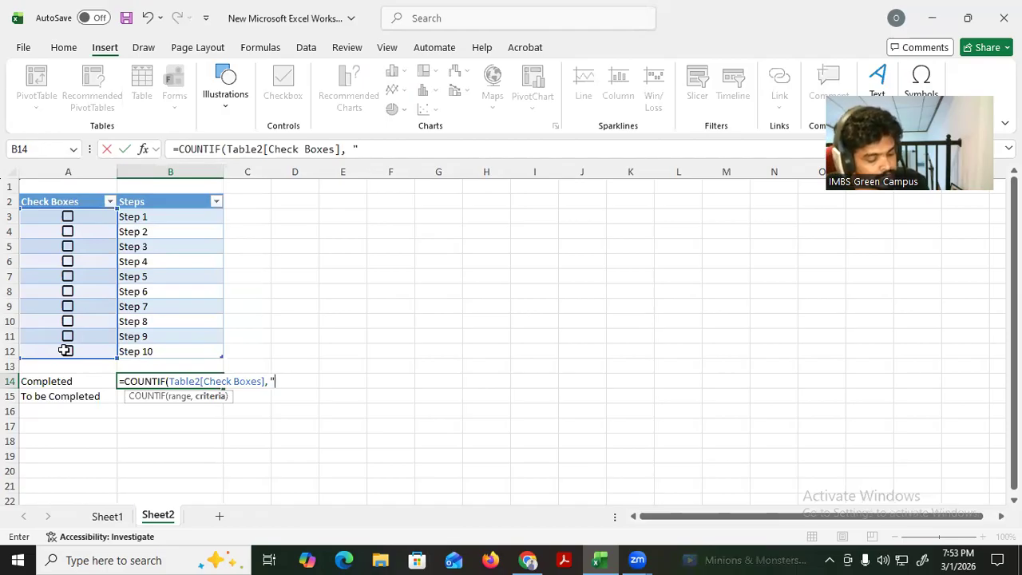
pyautogui.write('True"')
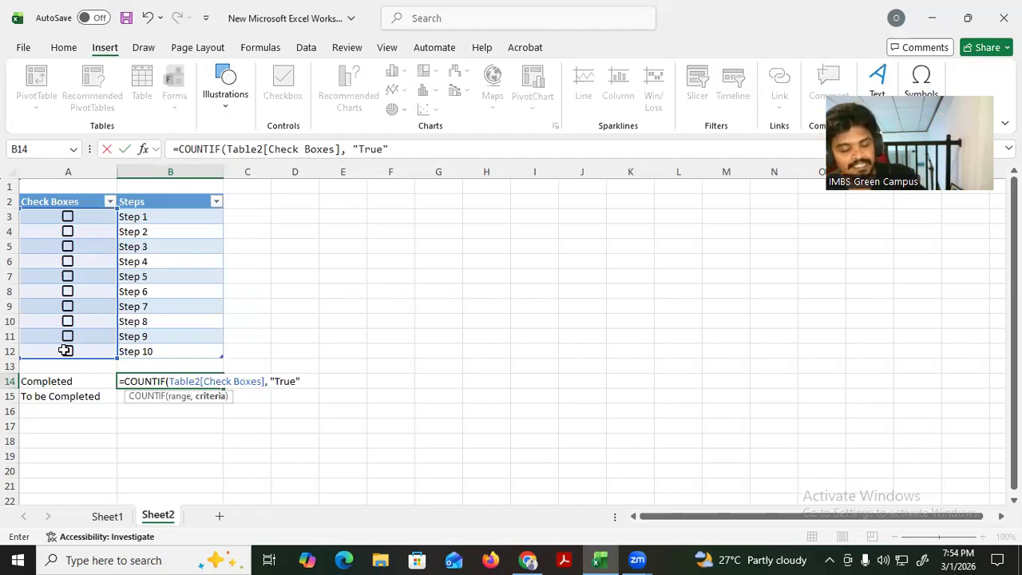
pyautogui.write(')')
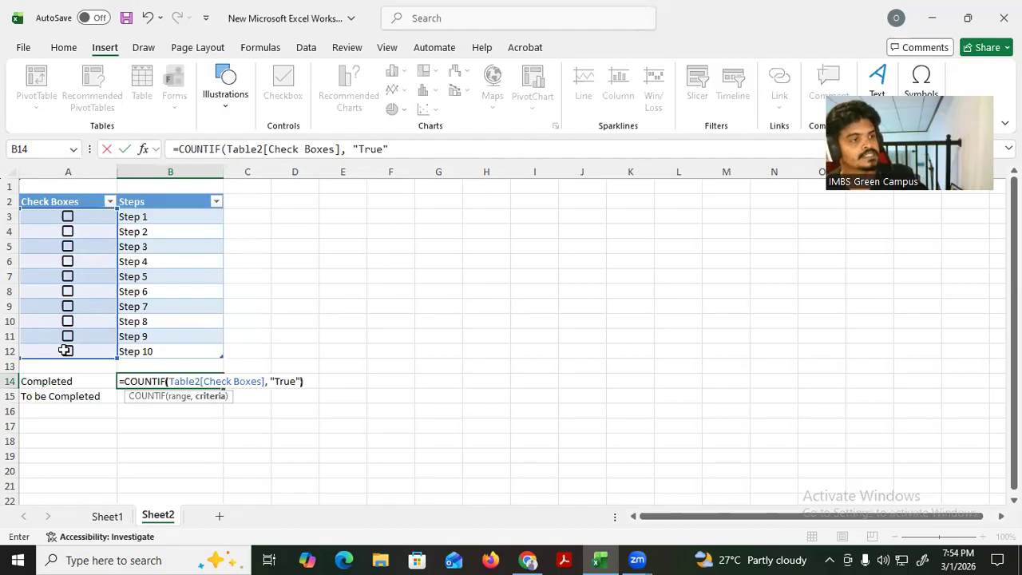
pyautogui.press('Return')
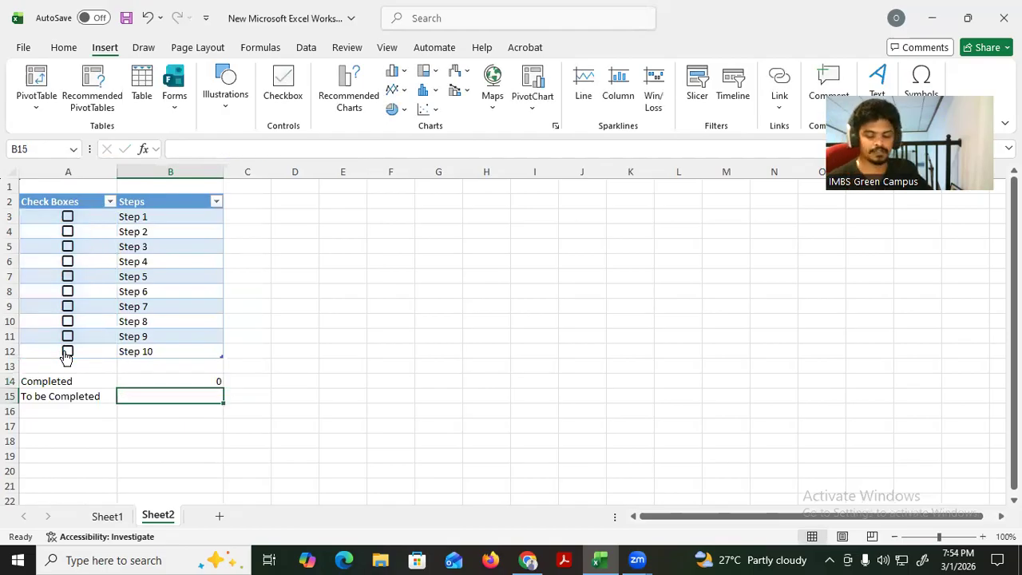
# Test the Completed count by ticking the checkboxes for Steps 1 to 4 and clearing them again
pyautogui.click(68, 219)
pyautogui.click(68, 233)
pyautogui.click(68, 246)
pyautogui.click(68, 261)
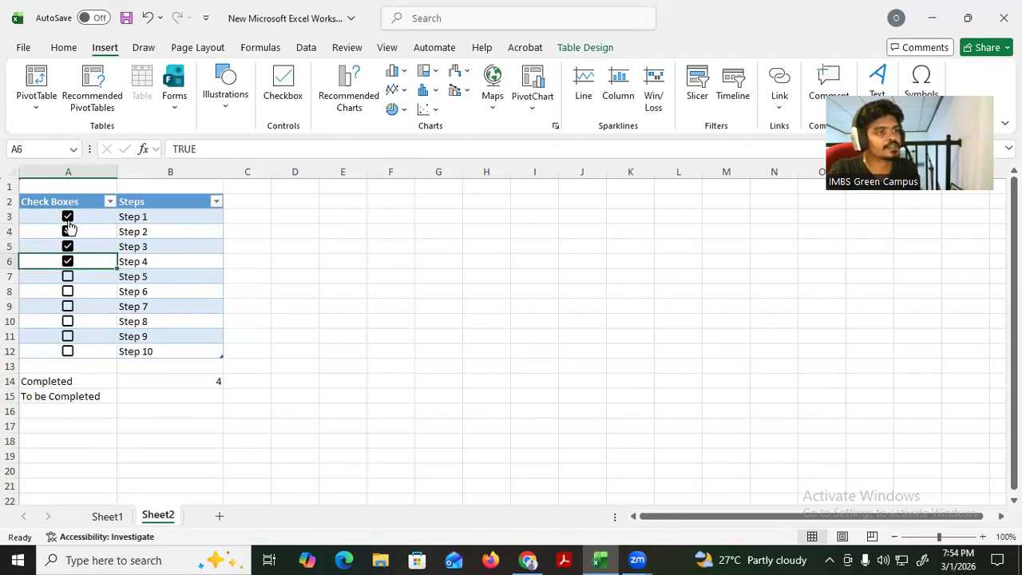
pyautogui.click(66, 204)
pyautogui.click(69, 234)
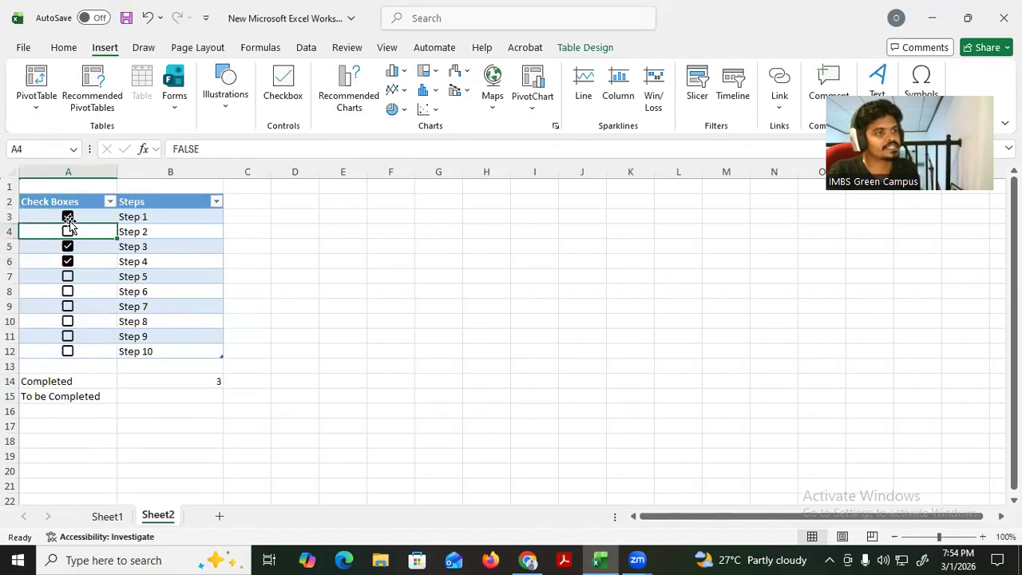
pyautogui.click(69, 219)
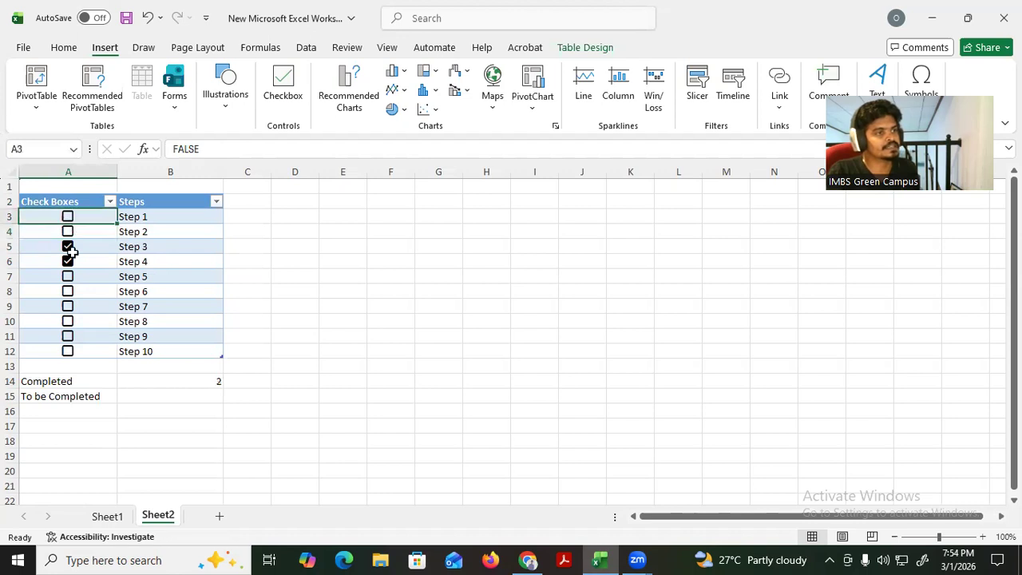
pyautogui.click(69, 247)
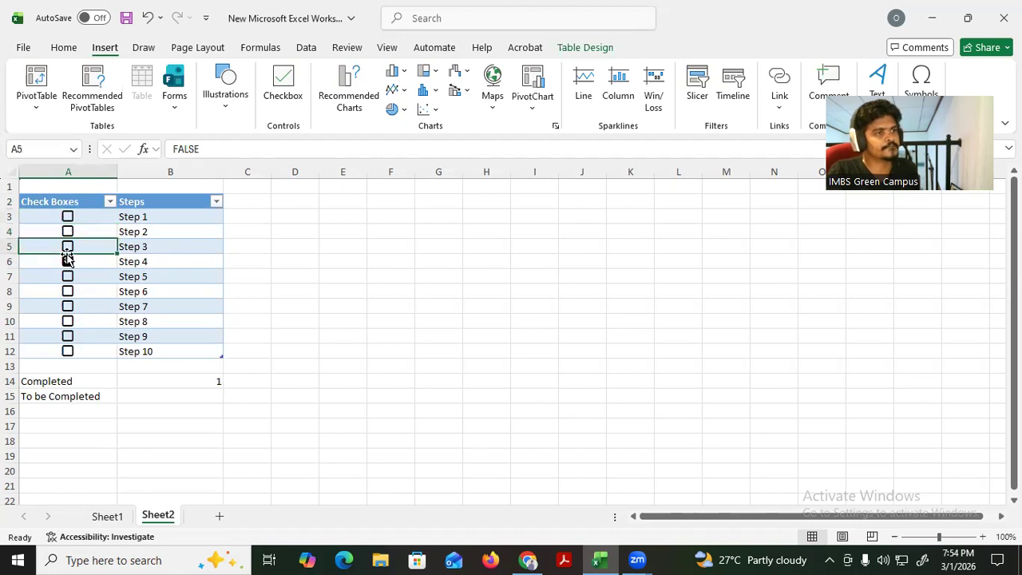
pyautogui.click(69, 263)
# Enter a COUNTA formula in cell B15 that counts all entries in the table's Check Boxes column
pyautogui.click(167, 400)
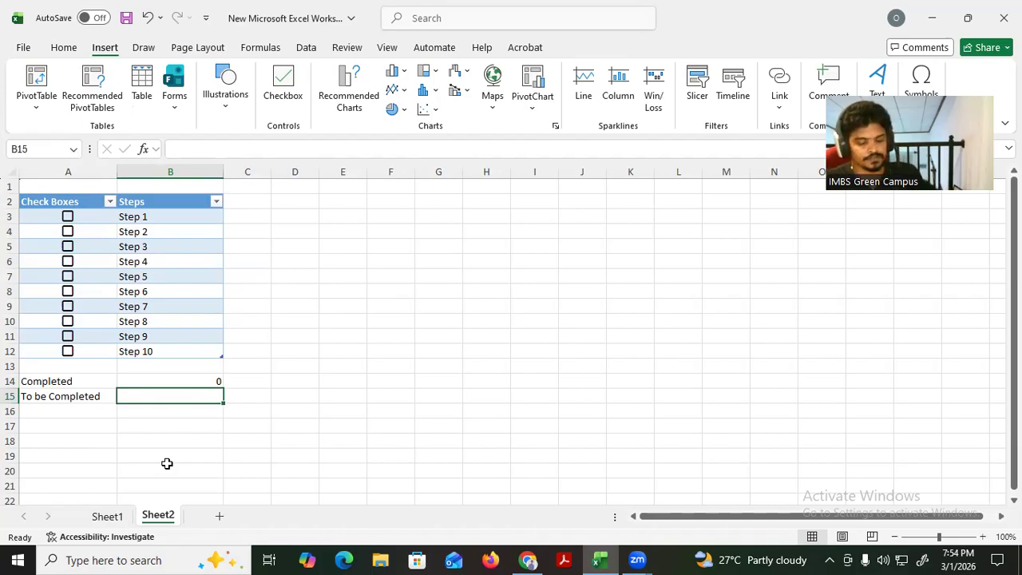
pyautogui.write('=Cont')
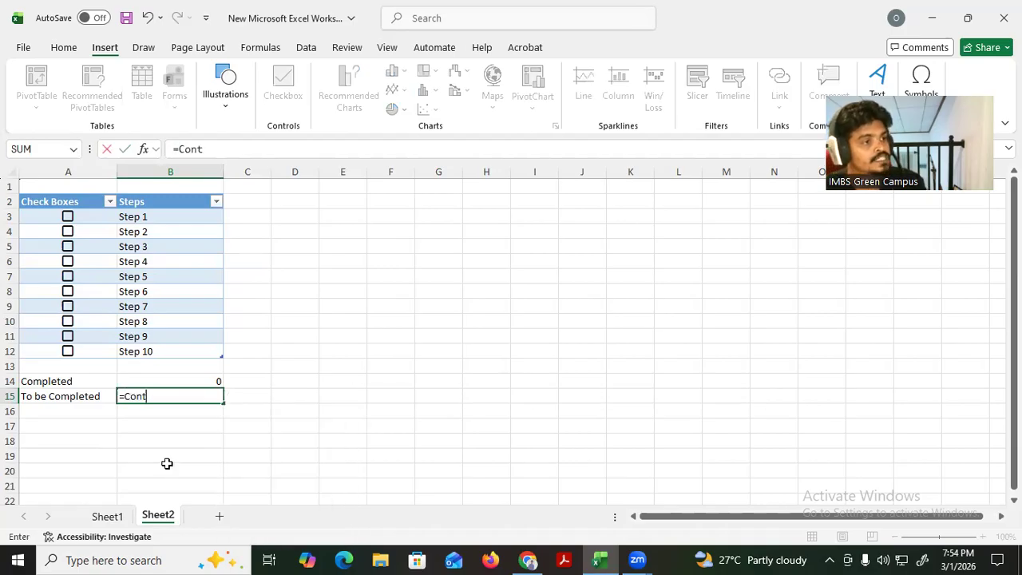
pyautogui.press('BackSpace')
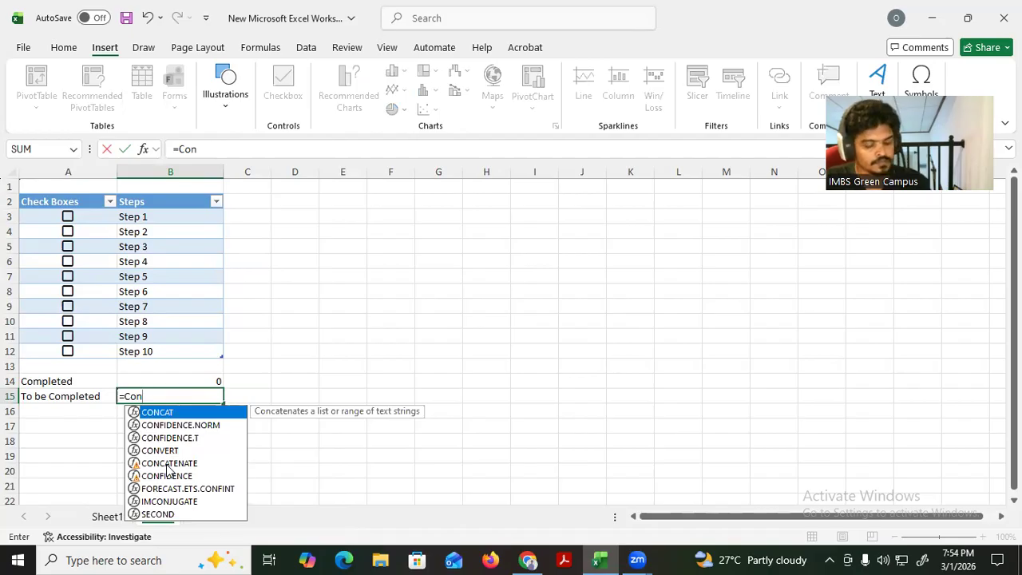
pyautogui.press('BackSpace')
pyautogui.write('u')
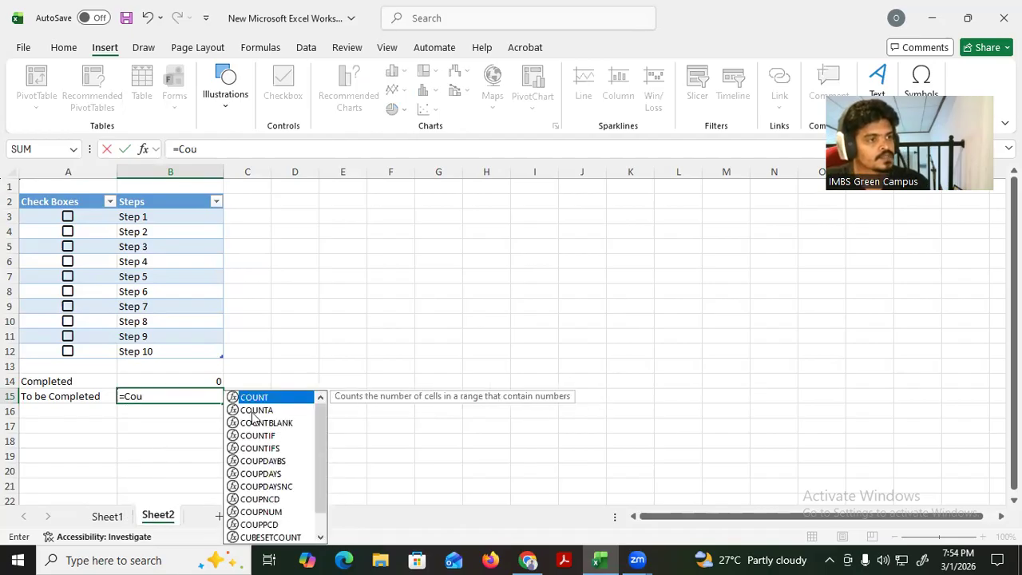
pyautogui.click(255, 410)
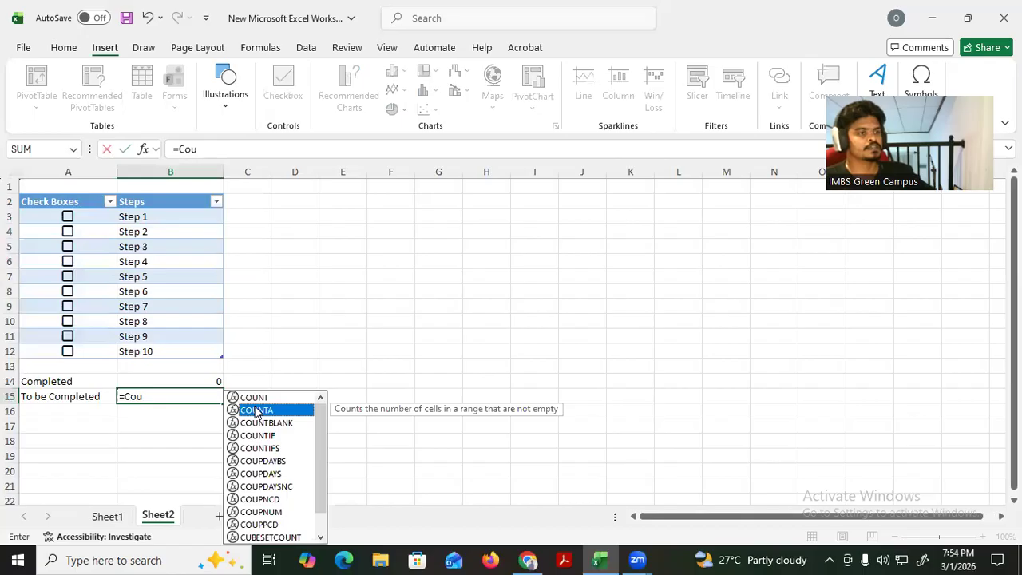
pyautogui.doubleClick(256, 411)
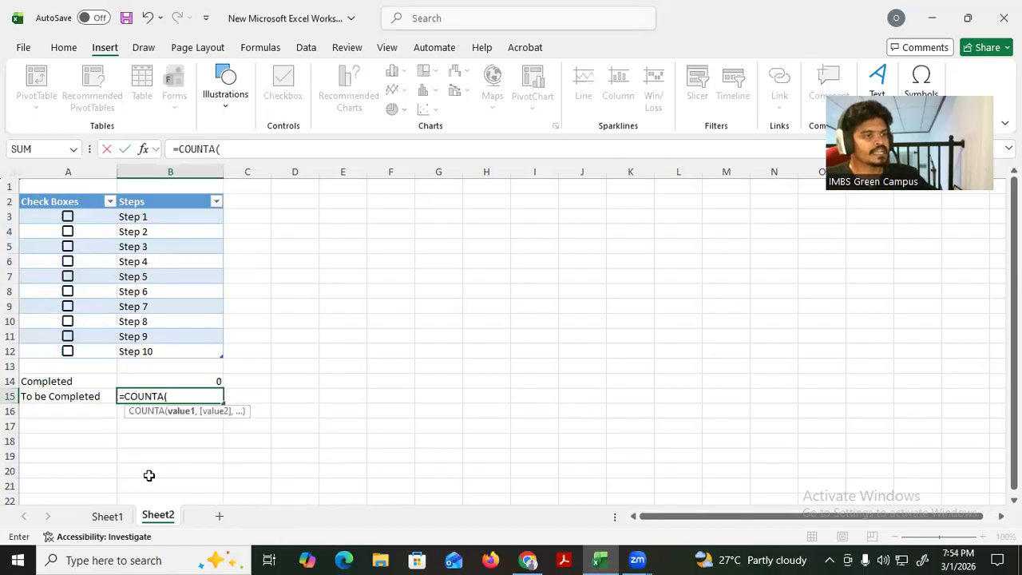
pyautogui.moveTo(37, 216); pyautogui.dragTo(49, 345)
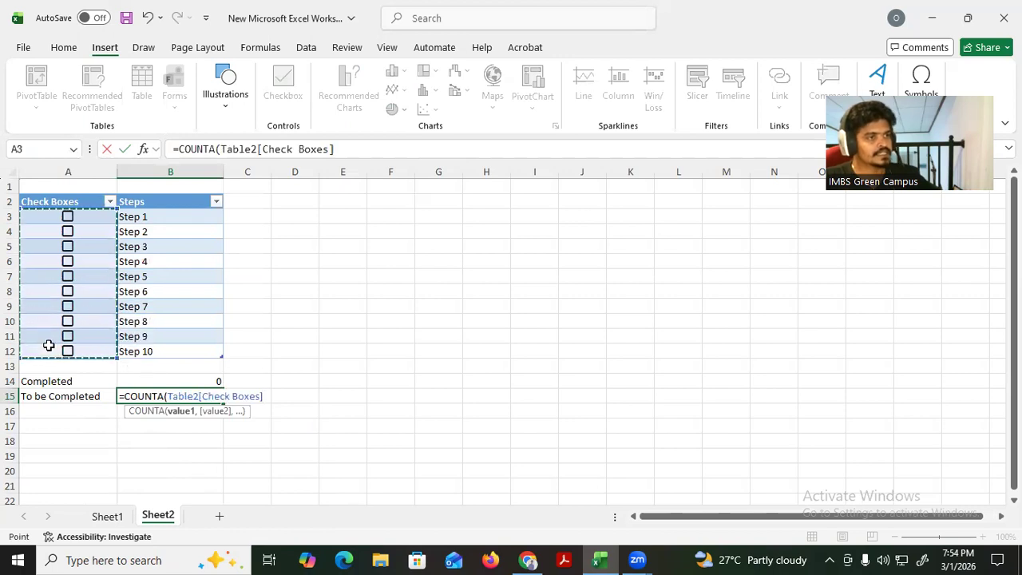
pyautogui.write(')')
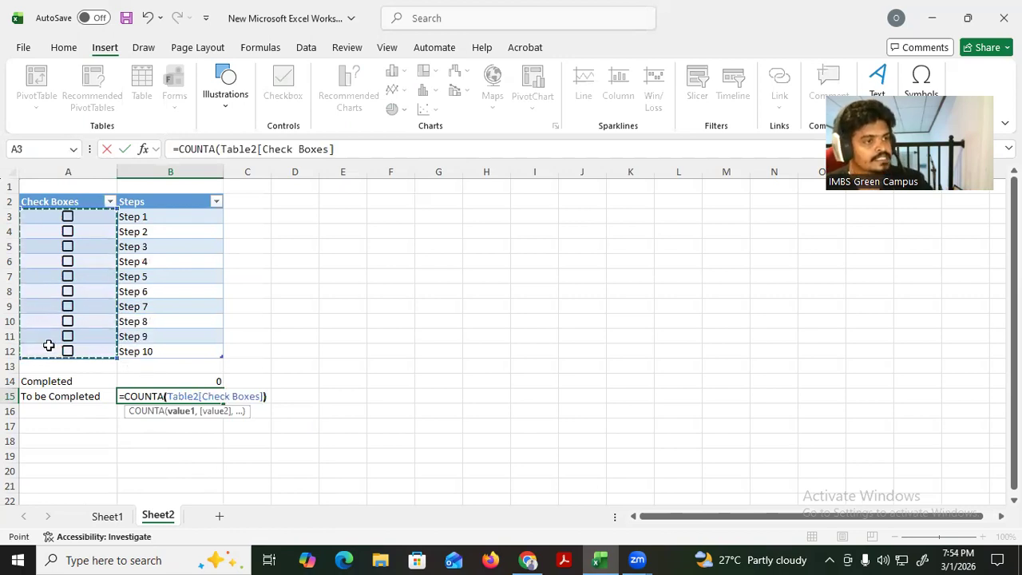
pyautogui.press('Return')
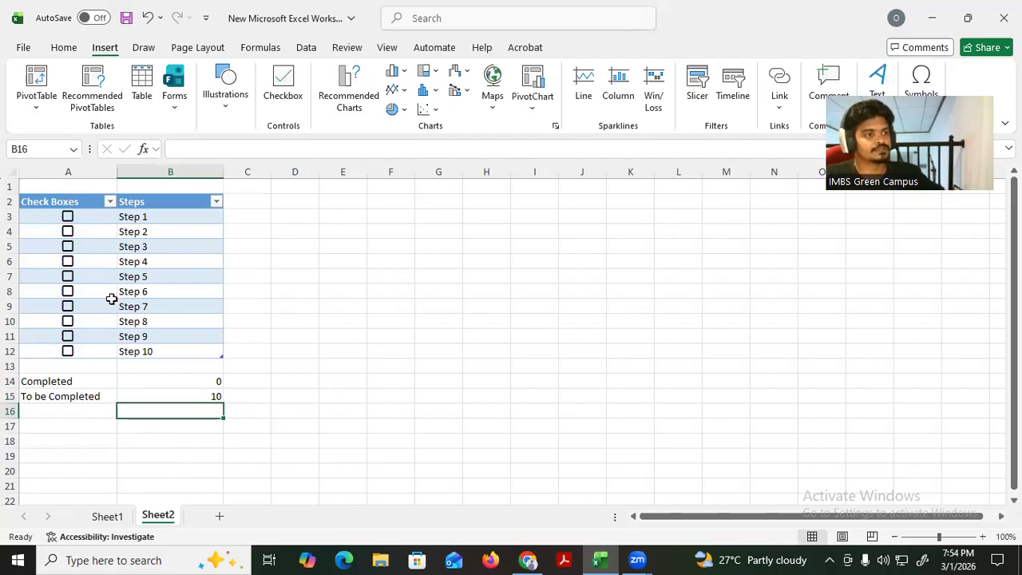
# Extend the formula in cell B15 to subtract the completed count in B14, giving =COUNTA(Table2[Check Boxes])-B14
pyautogui.click(157, 394)
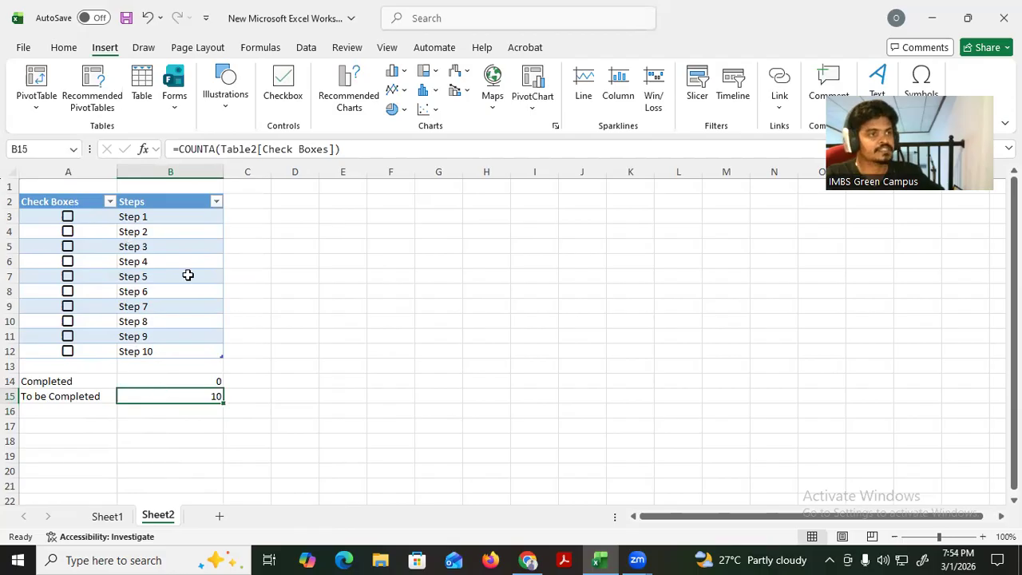
pyautogui.click(360, 149)
pyautogui.write('-')
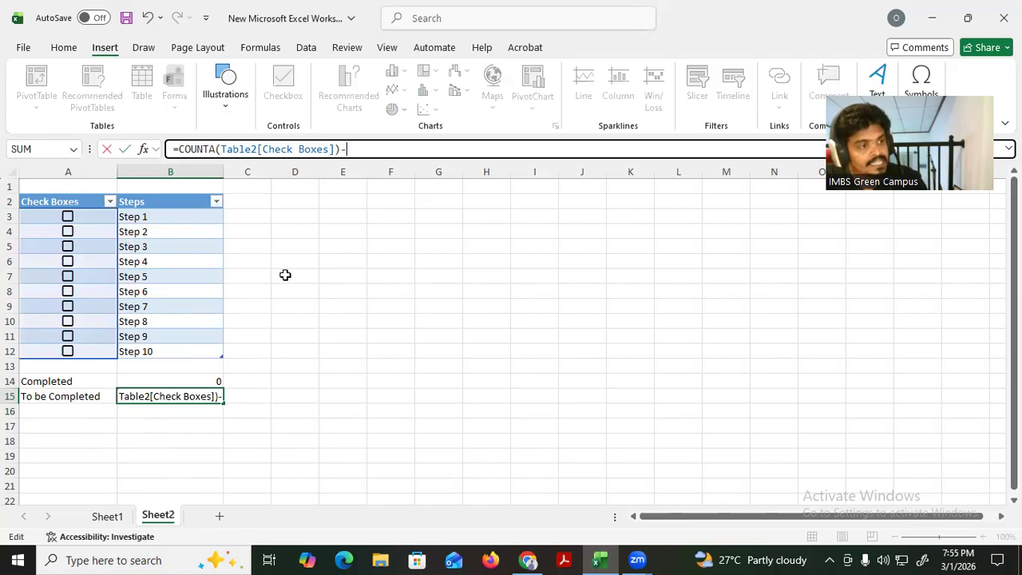
pyautogui.click(177, 380)
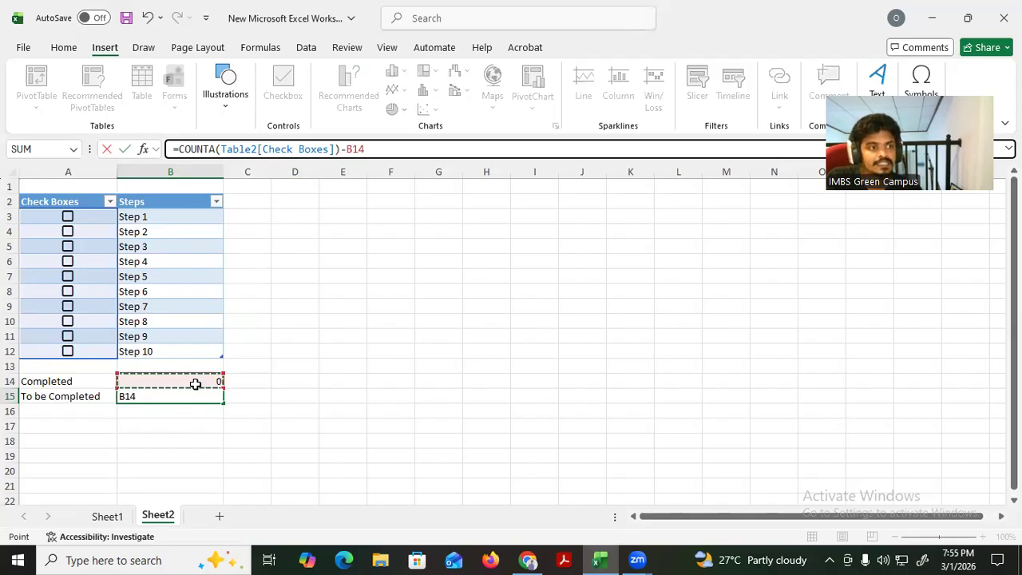
pyautogui.press('Return')
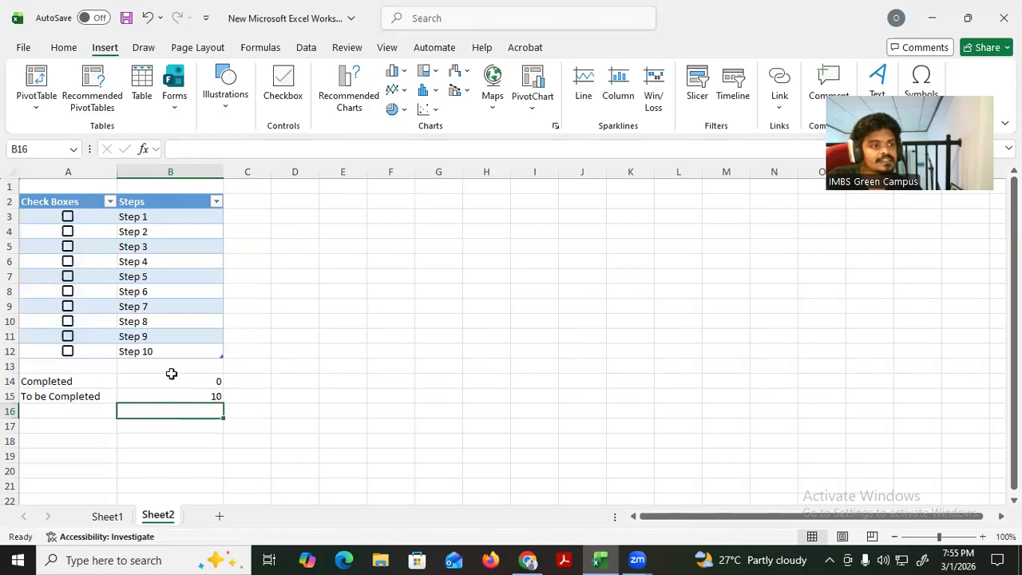
# Tick the checkboxes for Steps 1 to 6 in the table
pyautogui.click(67, 218)
pyautogui.click(68, 232)
pyautogui.click(68, 247)
pyautogui.click(68, 262)
pyautogui.click(67, 277)
pyautogui.click(69, 291)
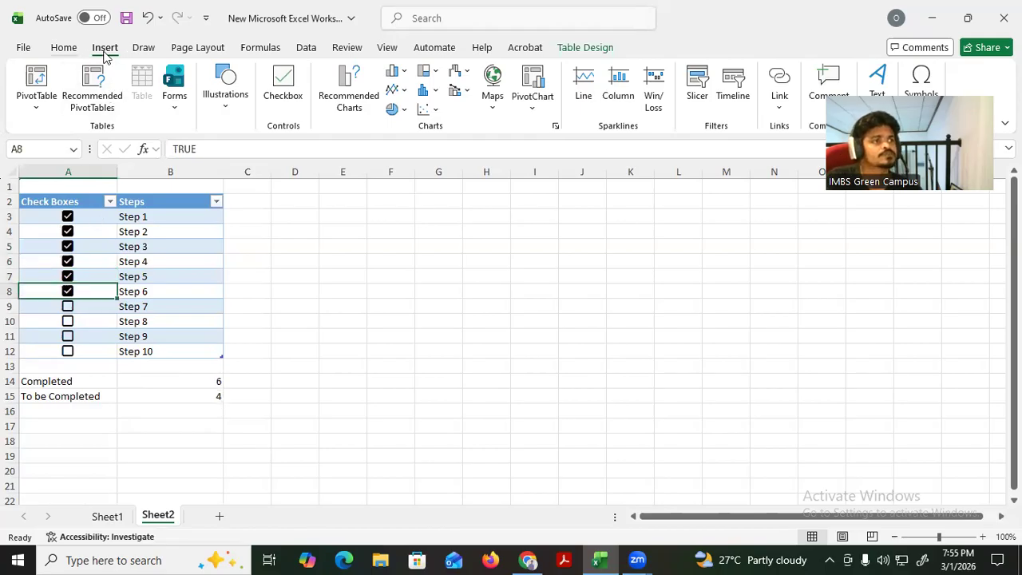
# Insert a 2-D pie chart from the summary range A14:B15 and delete its chart title
pyautogui.moveTo(92, 381); pyautogui.dragTo(168, 392)
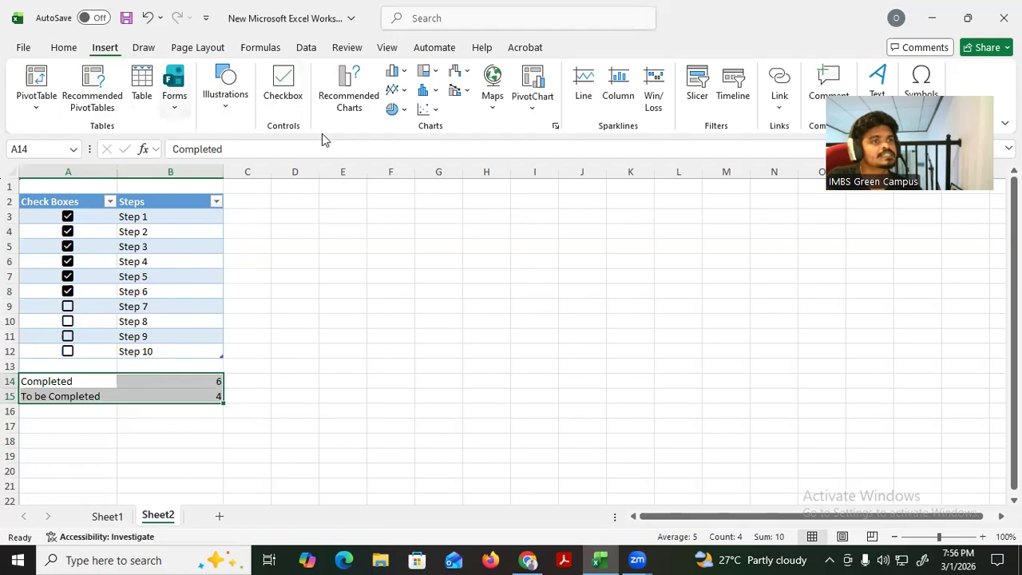
pyautogui.click(407, 110)
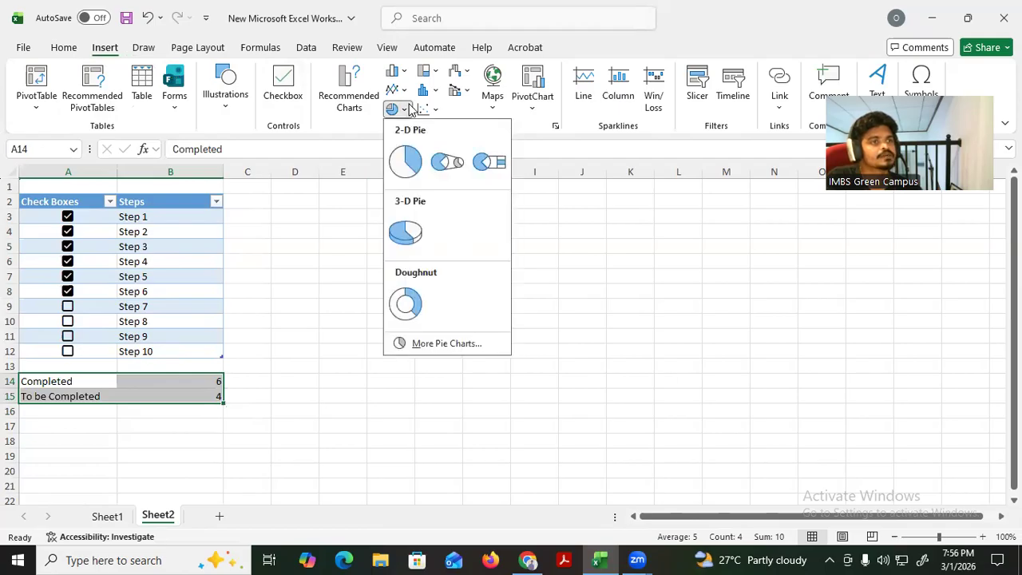
pyautogui.click(405, 161)
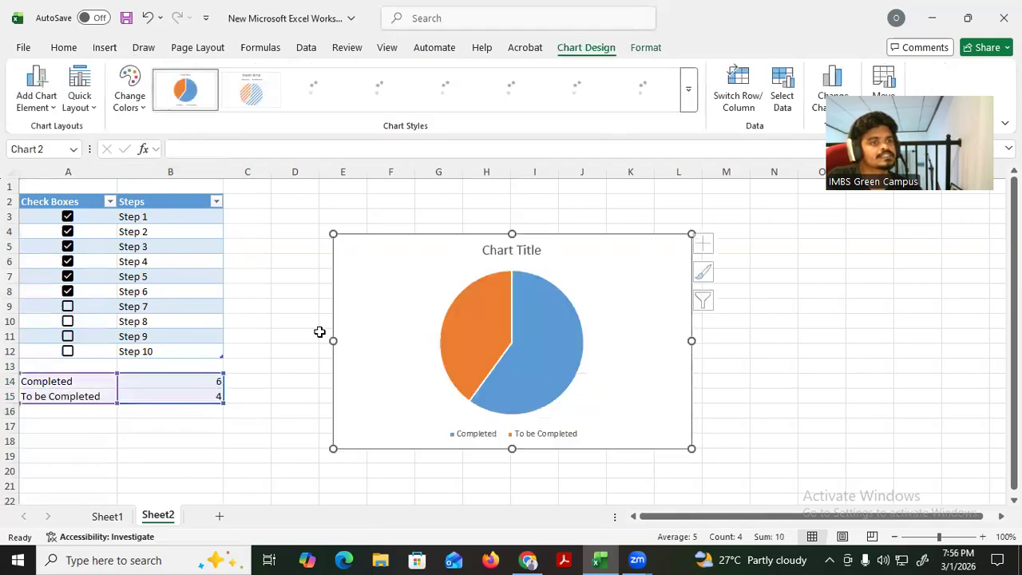
pyautogui.click(524, 253)
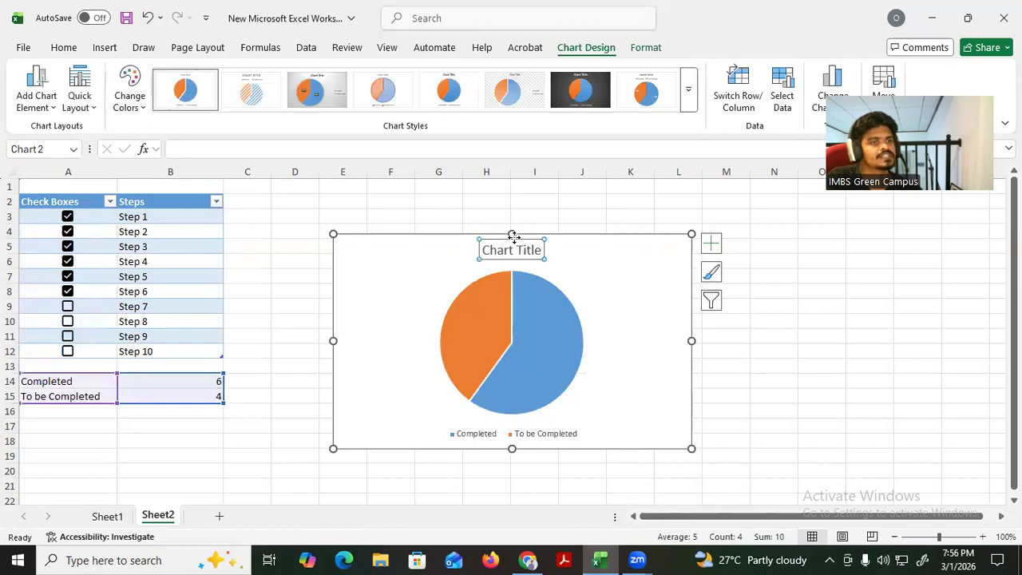
pyautogui.press('Delete')
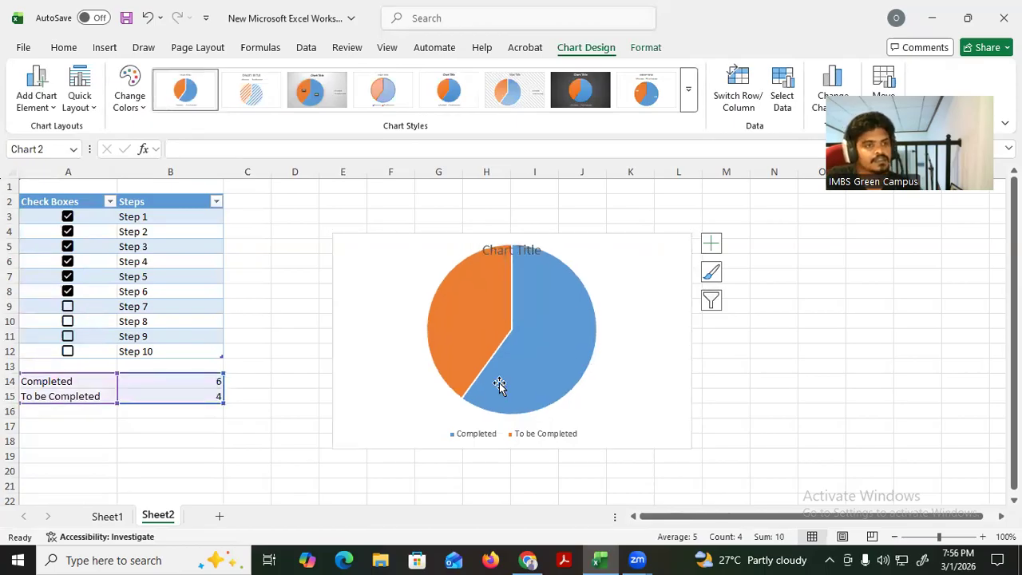
pyautogui.click(365, 485)
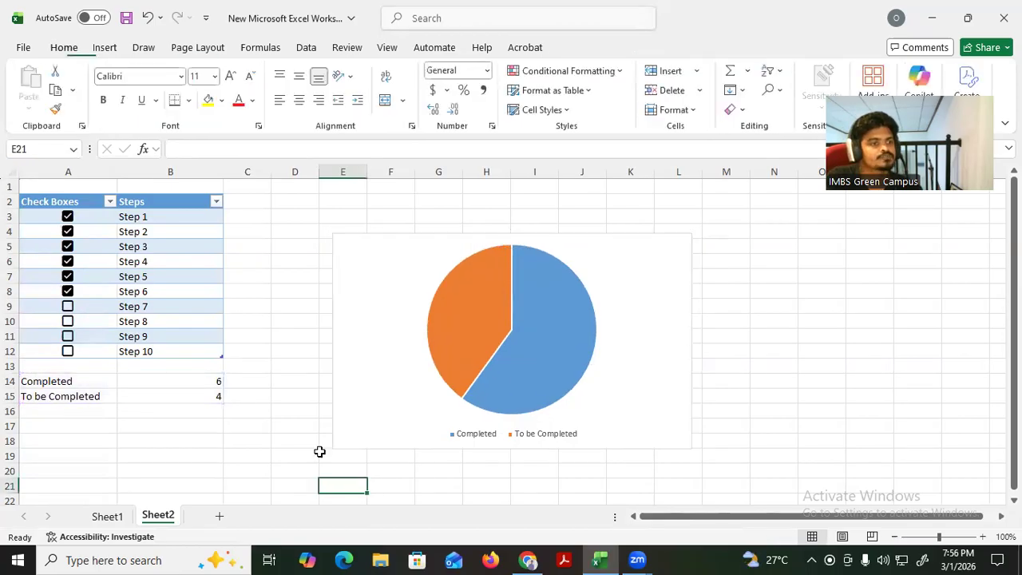
pyautogui.click(370, 348)
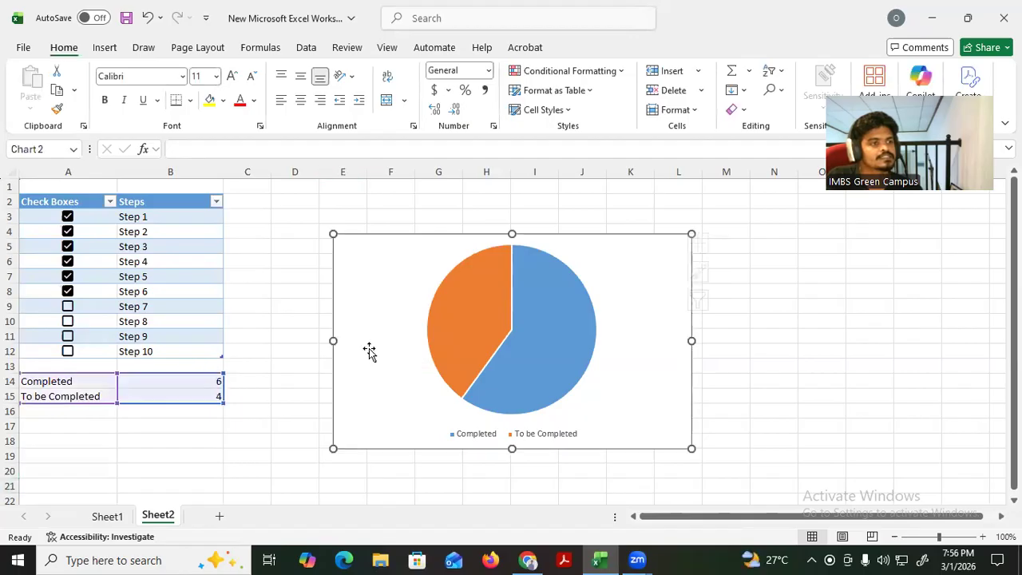
# Clear the checkboxes for Steps 3 to 6 to test the pie chart's response
pyautogui.click(68, 291)
pyautogui.click(68, 276)
pyautogui.click(68, 261)
pyautogui.click(67, 246)
pyautogui.click(68, 261)
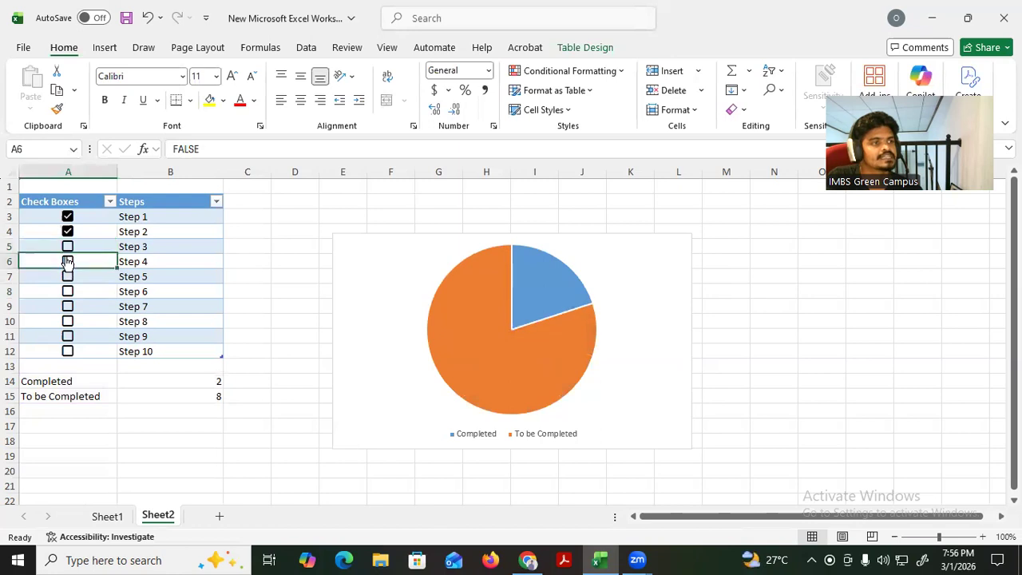
# Tick the checkboxes for Steps 3 to 8 in the table
pyautogui.click(68, 246)
pyautogui.click(68, 276)
pyautogui.click(69, 295)
pyautogui.click(70, 313)
pyautogui.click(69, 306)
pyautogui.click(67, 291)
pyautogui.click(68, 322)
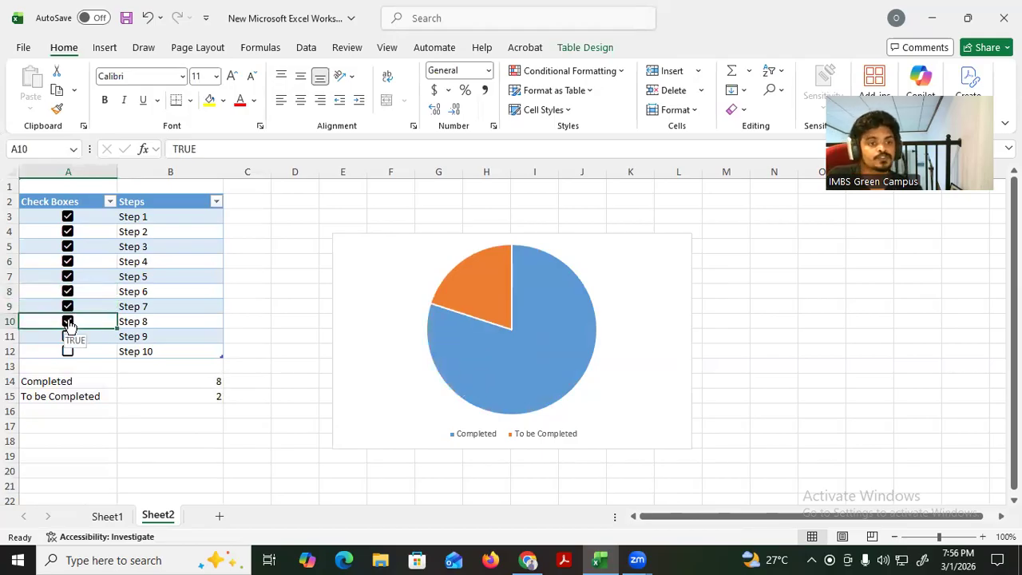
# Toggle the Step 7 checkbox off and on, and tick the checkboxes for Steps 9 and 10
pyautogui.click(67, 307)
pyautogui.click(67, 307)
pyautogui.click(68, 336)
pyautogui.click(68, 352)
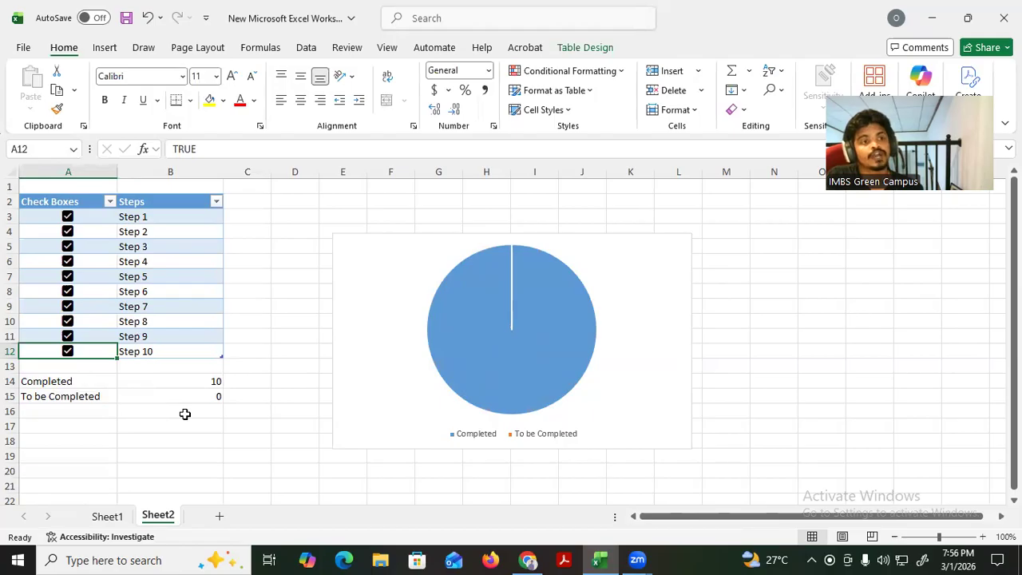
# Clear the checkboxes for Steps 7, 8 and 9
pyautogui.click(68, 306)
pyautogui.click(68, 321)
pyautogui.click(68, 336)
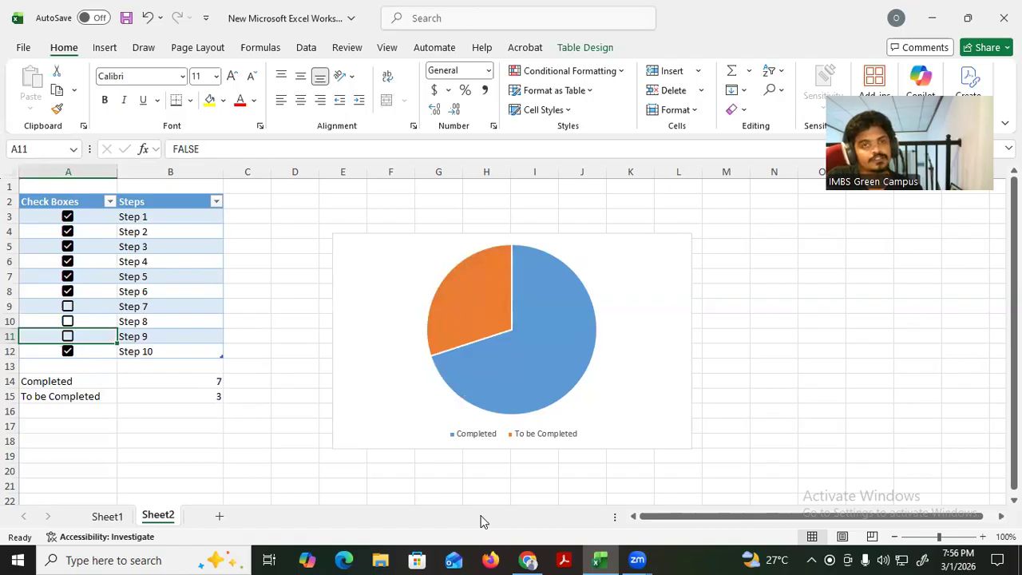
pyautogui.click(793, 464)
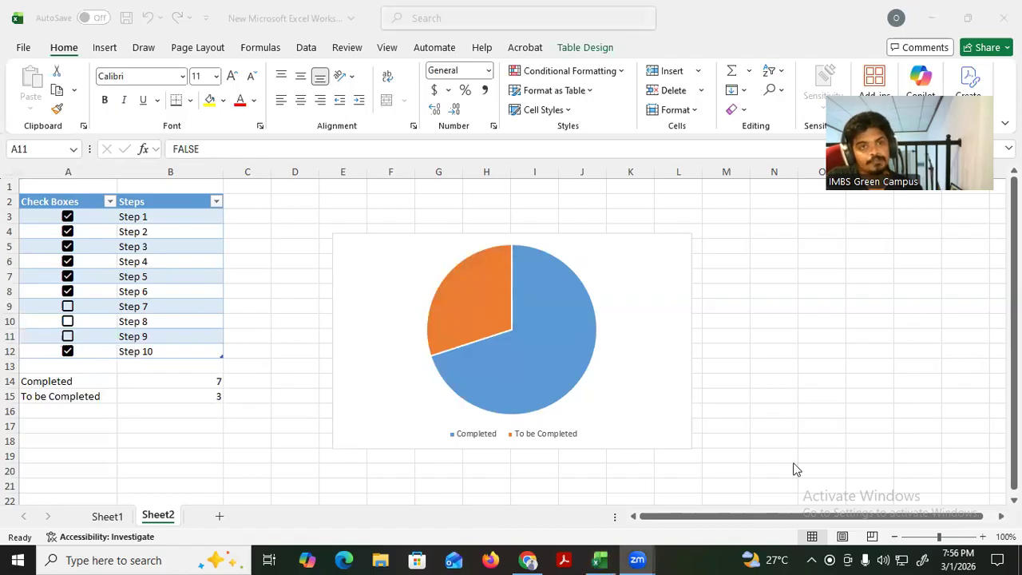